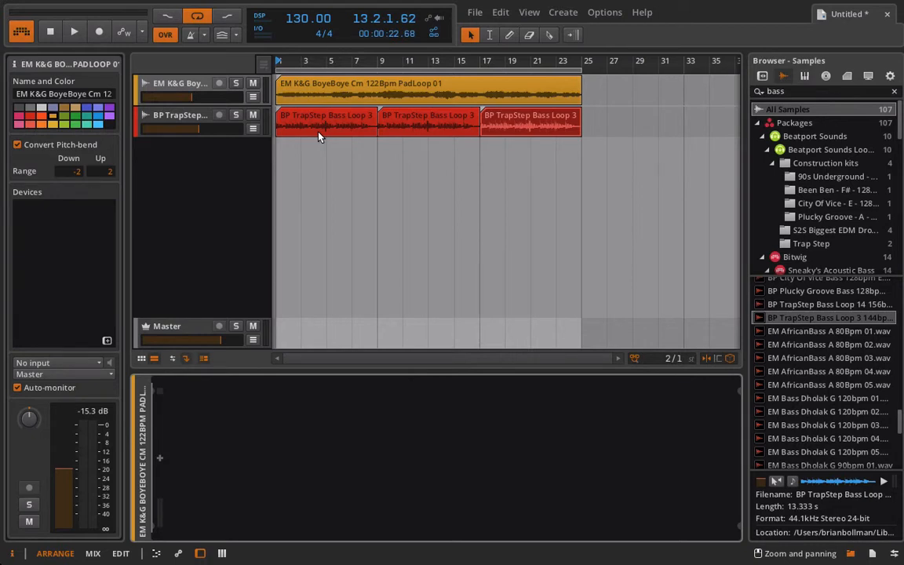
Step: During playback, add a Distortion device to the BP TrapStep bass track and load its Light Distortion preset
key("space")
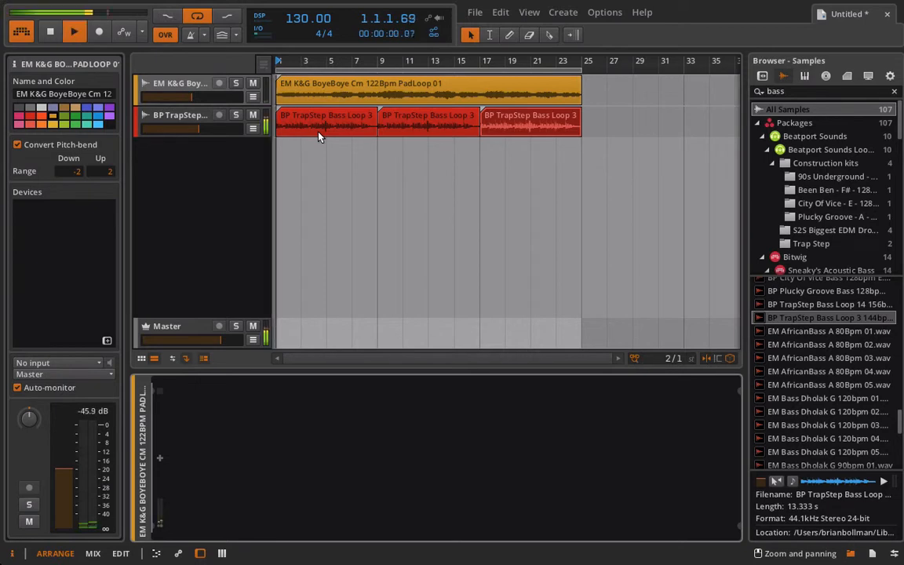
left_click(197, 116)
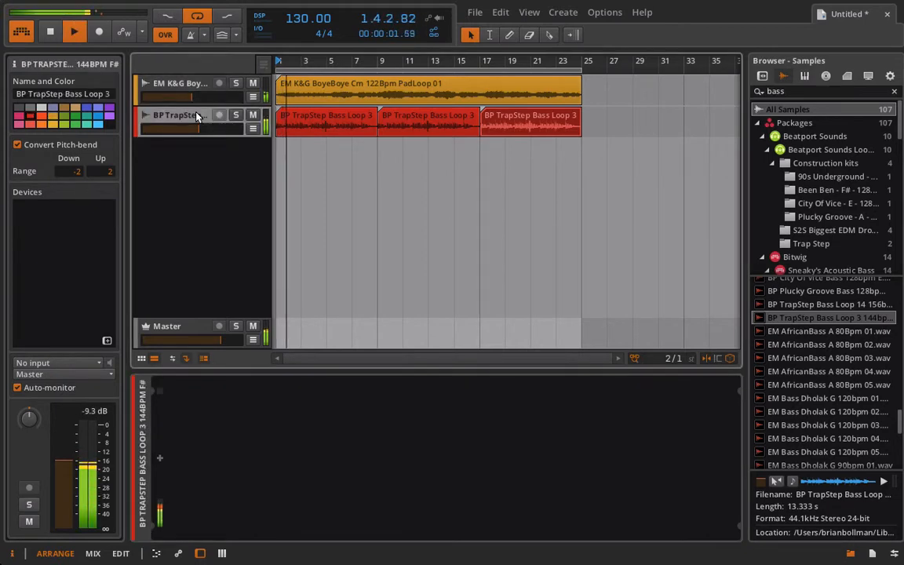
left_click(159, 458)
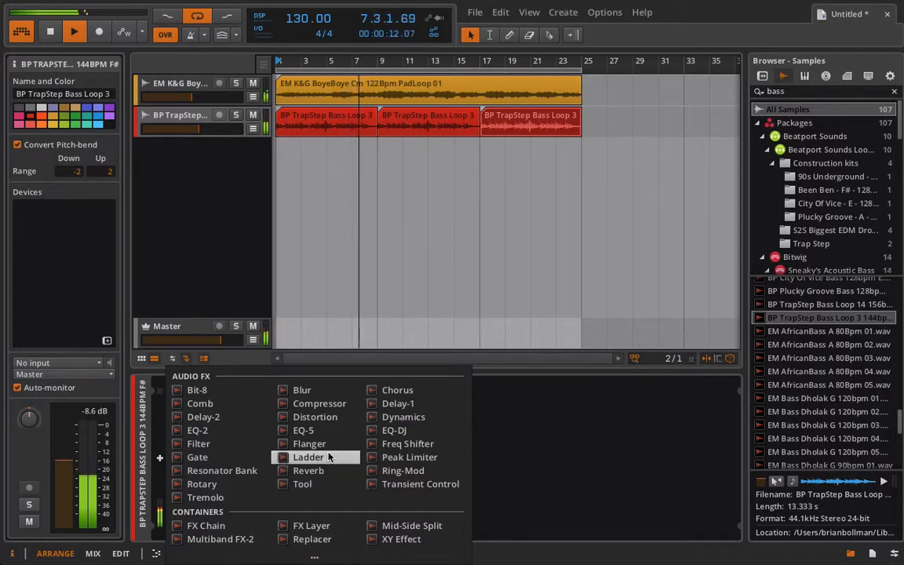
left_click(296, 417)
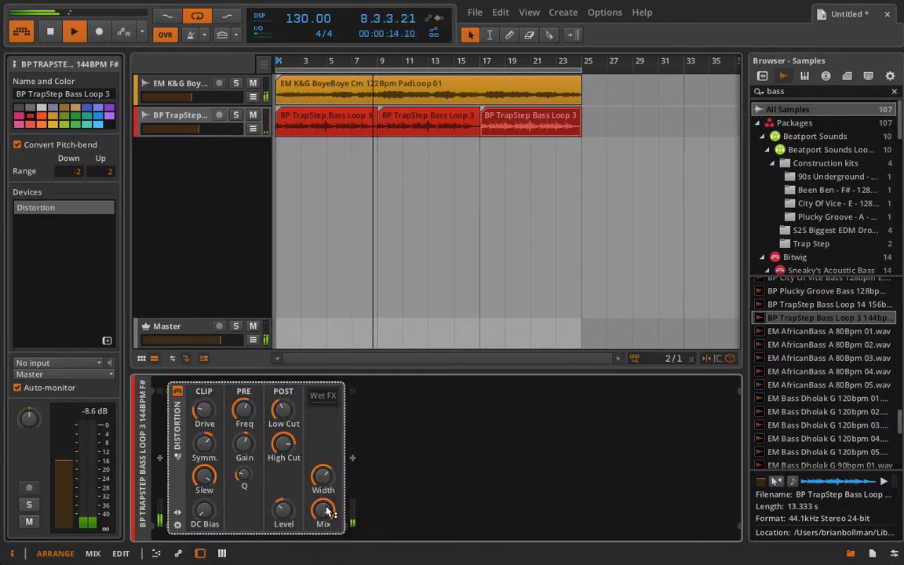
left_click(178, 513)
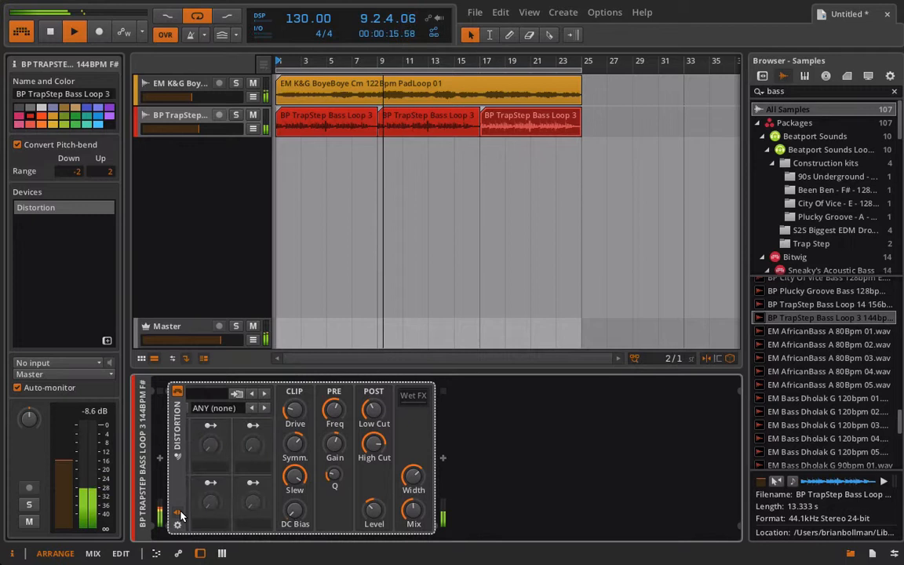
left_click(224, 394)
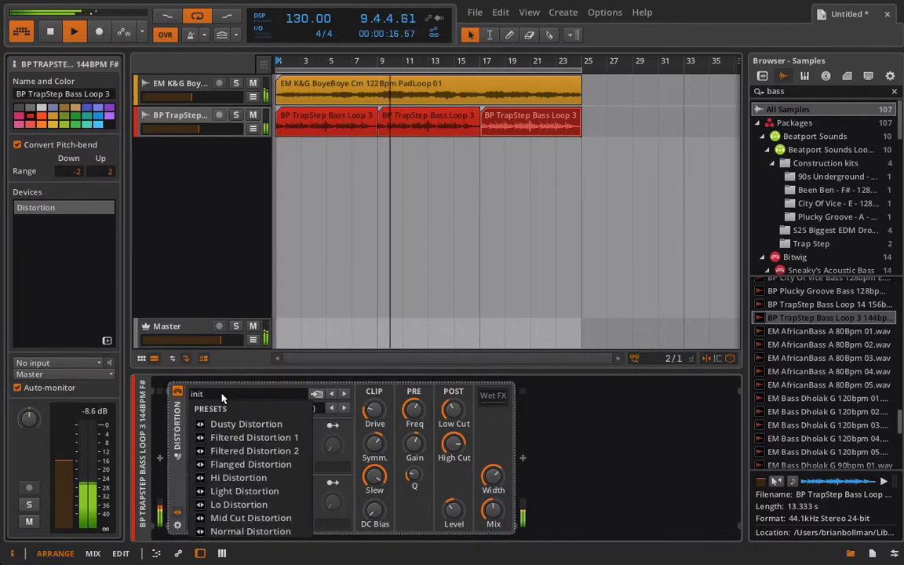
left_click(276, 491)
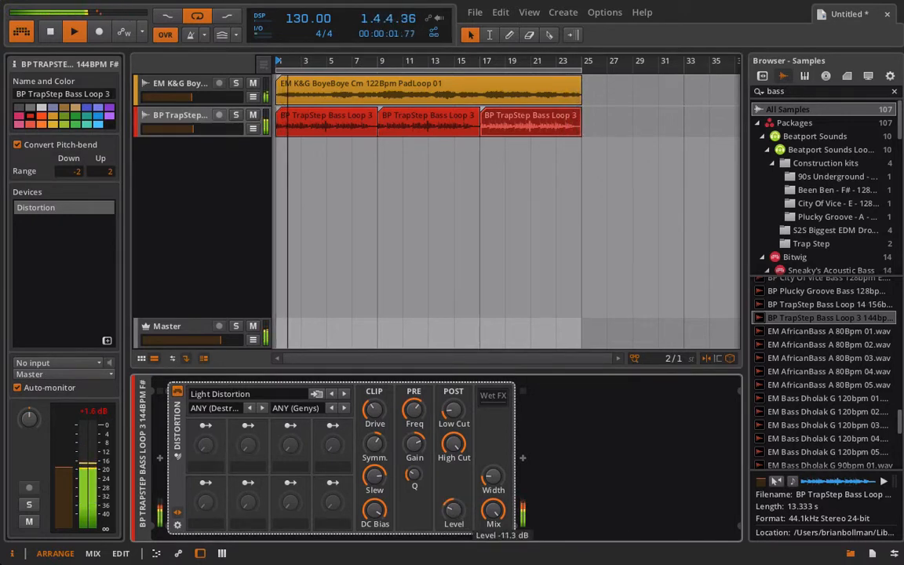
Step: Balance the Distortion's output level and the bass track's volume, comparing the sound with the effect bypassed
left_click_drag(453, 511, 453, 514)
left_click_drag(193, 129, 203, 128)
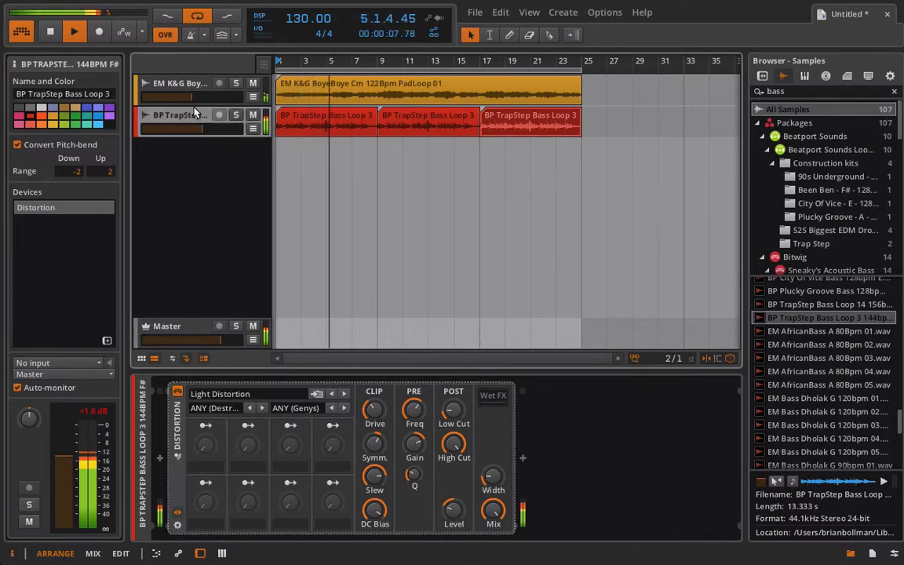
left_click(177, 393)
left_click(177, 393)
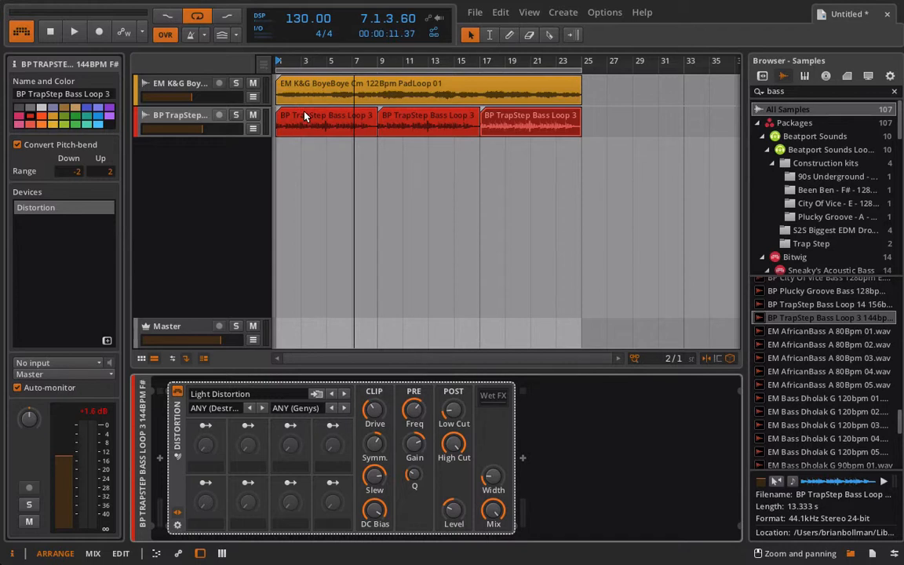
Step: Create a new audio track and route the outputs of the pad and bass tracks to Audio 3
right_click(193, 190)
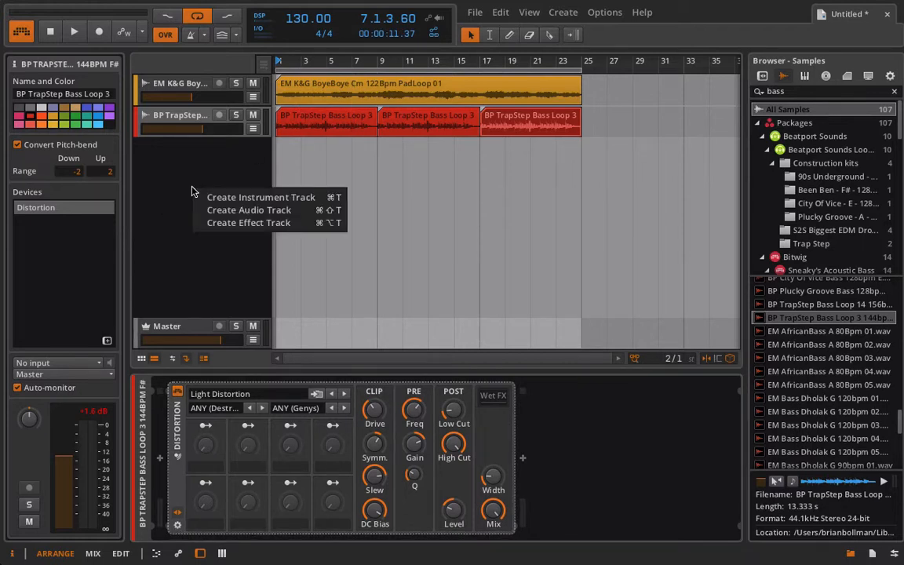
left_click(211, 210)
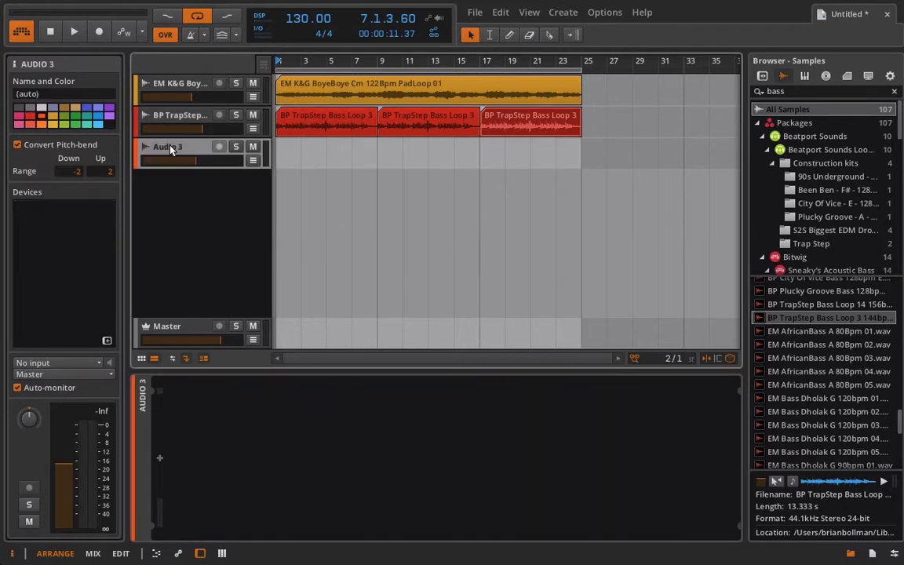
left_click(180, 84)
left_click(60, 374)
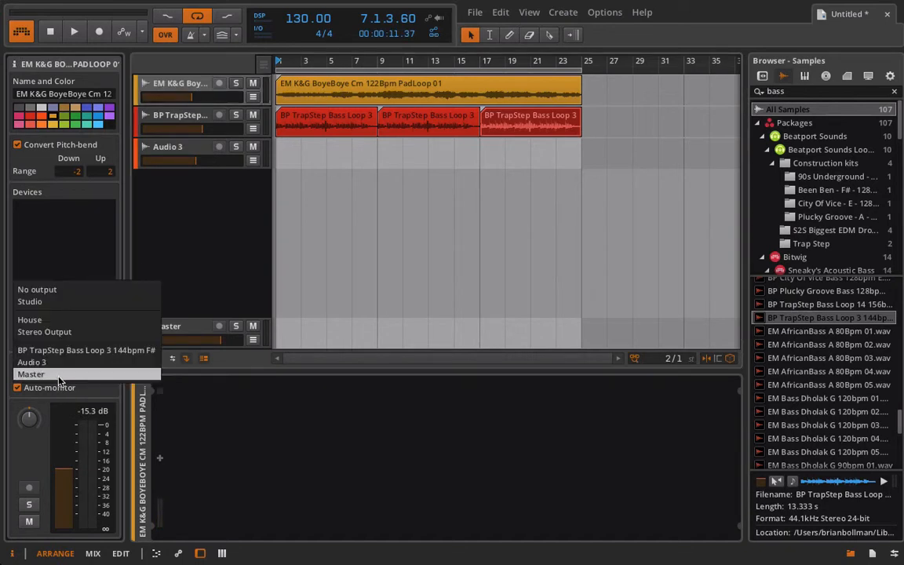
left_click(32, 362)
left_click(167, 122)
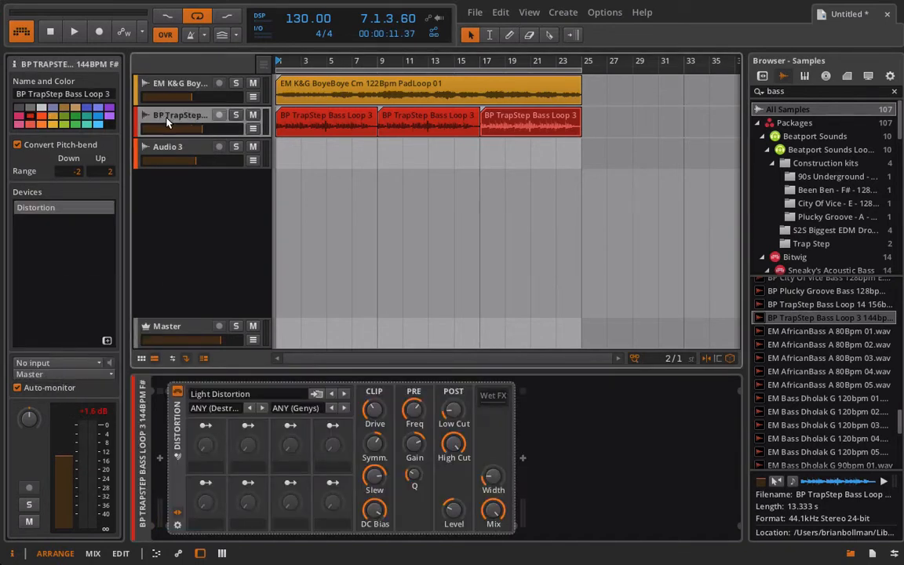
left_click(66, 373)
left_click(31, 361)
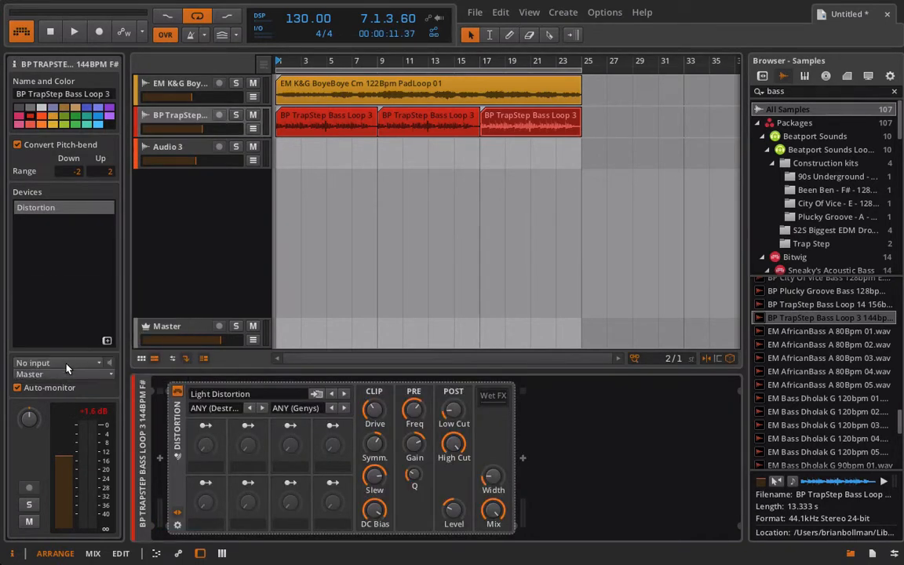
Step: Create a second new audio track and raise the faders of Audio 3 and Audio 4 to match the Master's
right_click(211, 230)
left_click(263, 248)
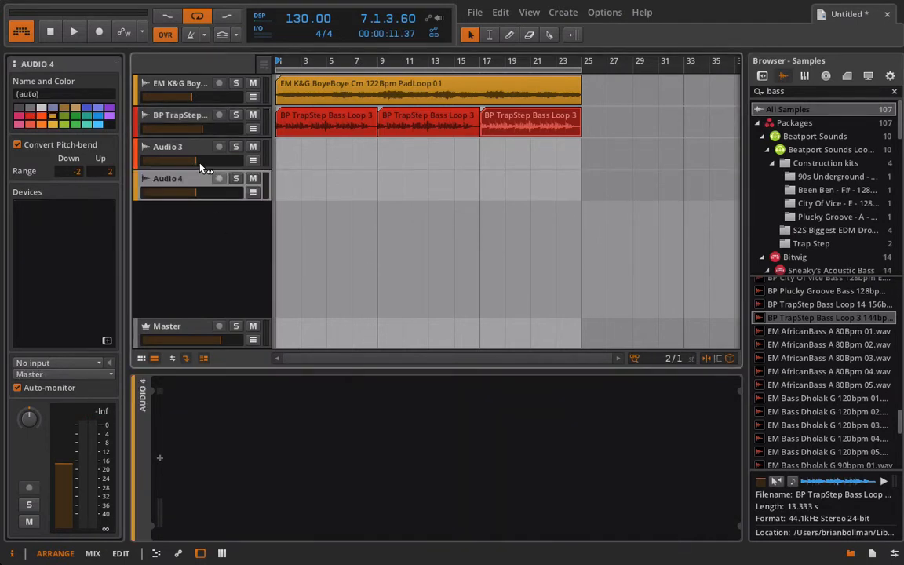
left_click_drag(202, 168, 219, 165)
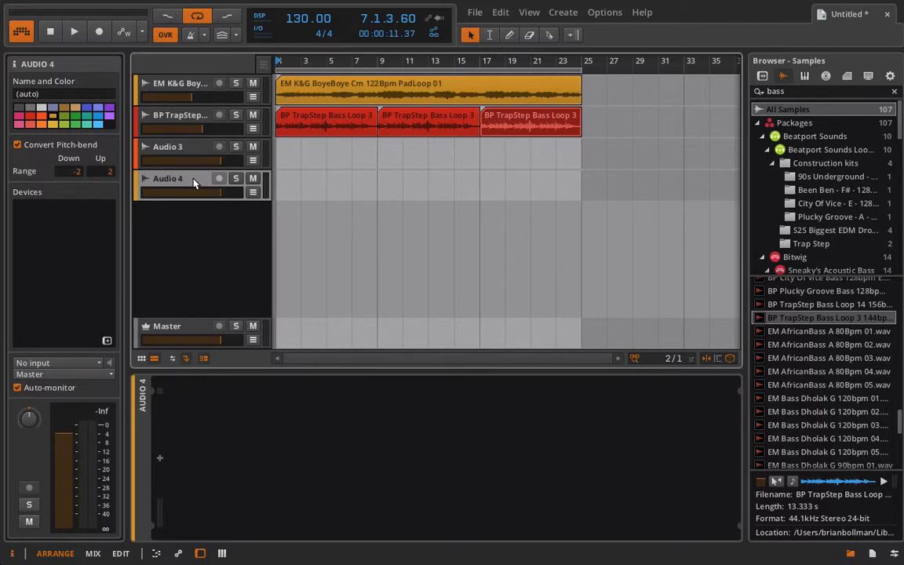
Step: Set Audio 4's input to Audio 3 (Post-Fader) and turn off its auto-monitoring
left_click(74, 362)
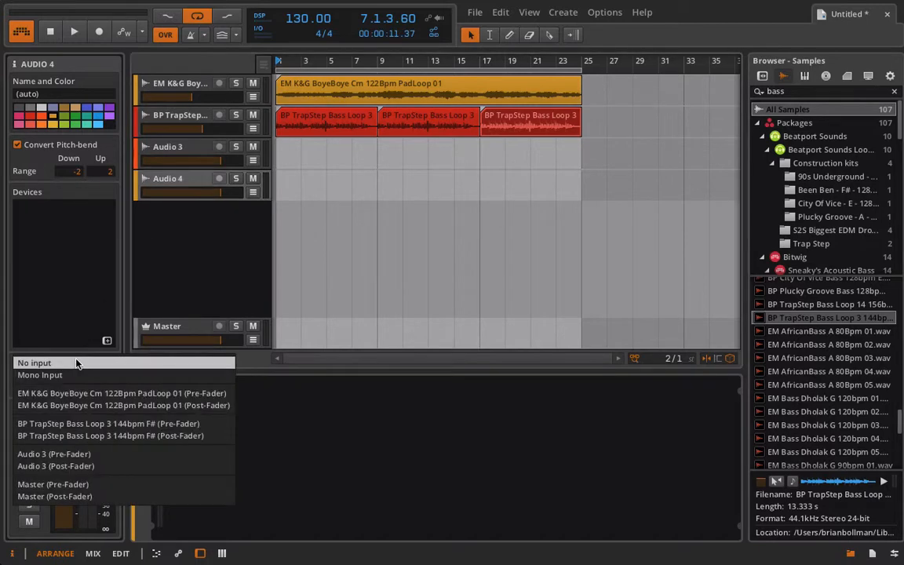
left_click(96, 467)
left_click(18, 388)
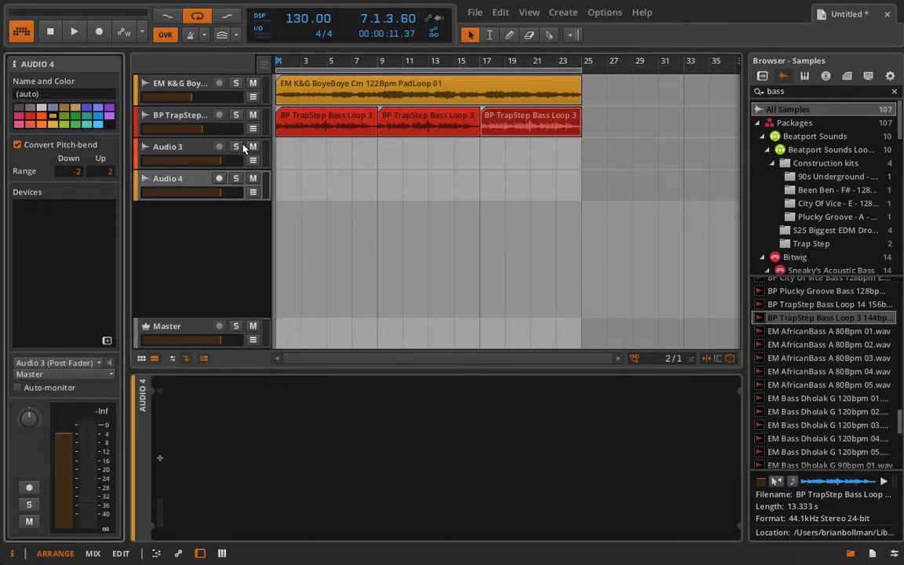
left_click(98, 31)
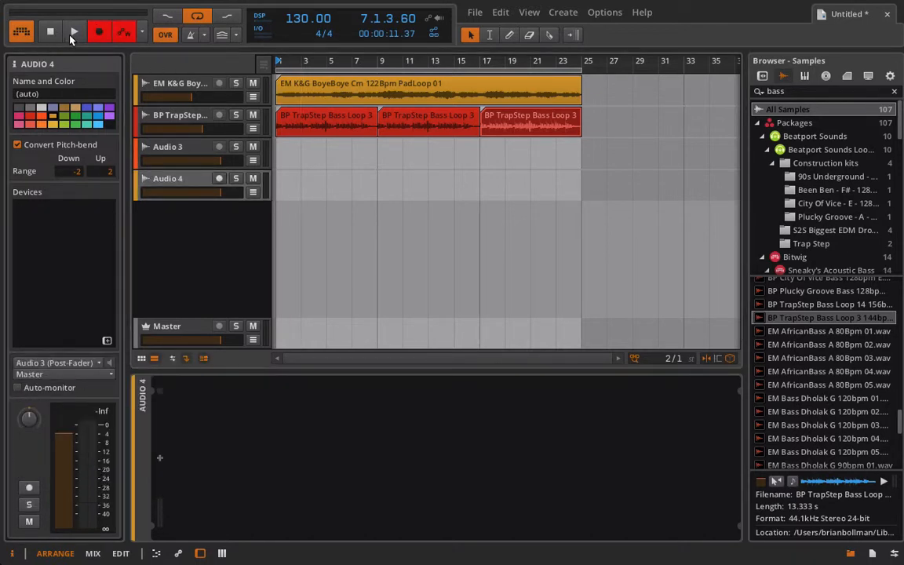
left_click(73, 32)
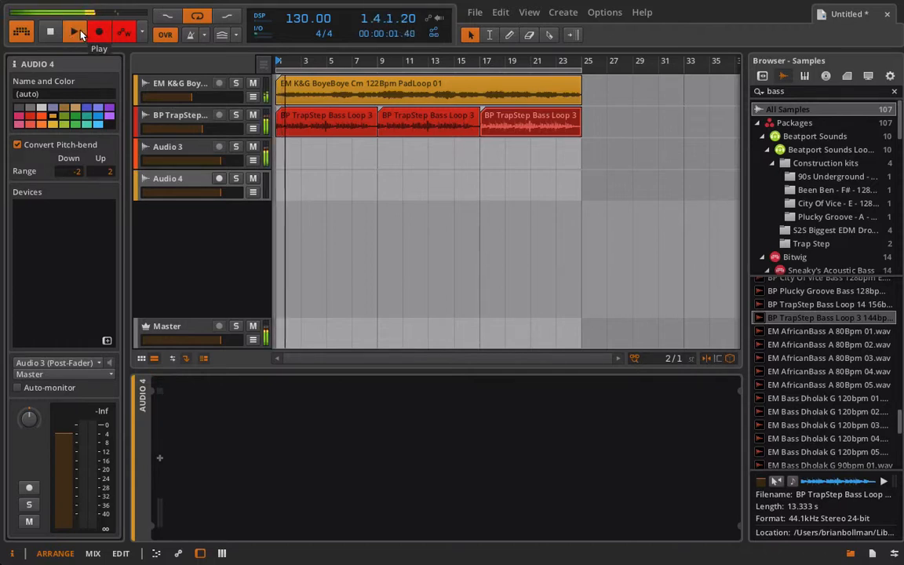
left_click(51, 33)
Step: Arm Audio 4 and record the summed pad and bass loops from bar 1 through bar 24
left_click(220, 179)
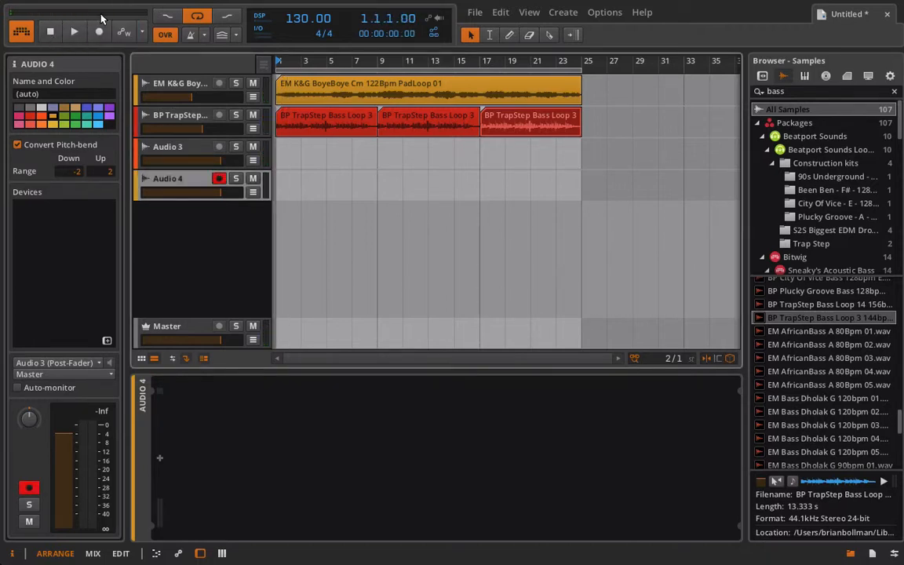
left_click(97, 32)
left_click(72, 33)
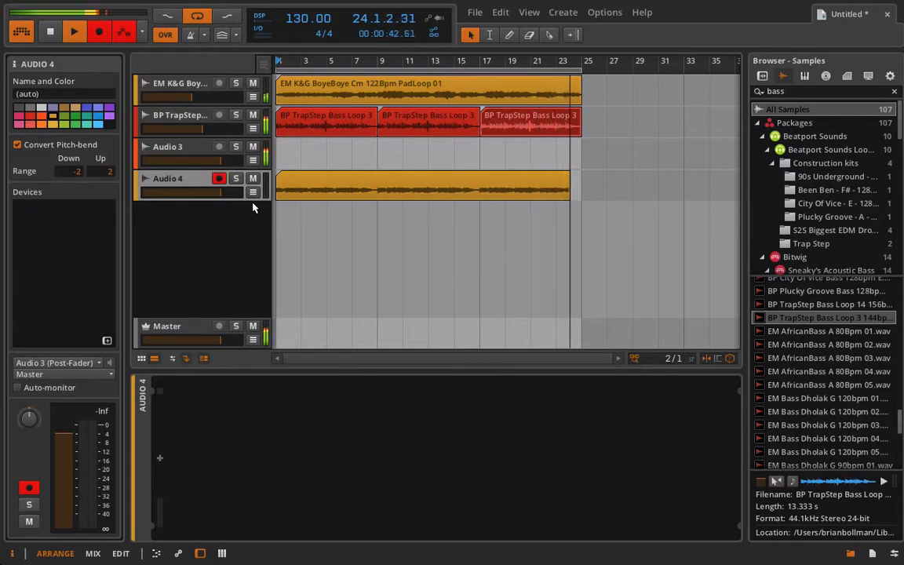
key("space")
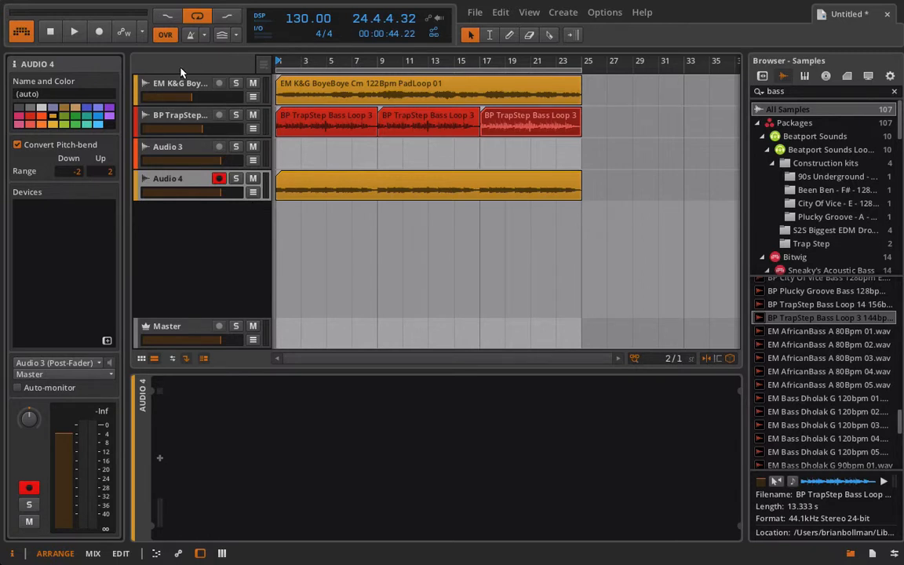
Step: Delete the pad track, the bass track and the empty summing track, keeping only the recorded track
left_click(194, 84)
key("Delete")
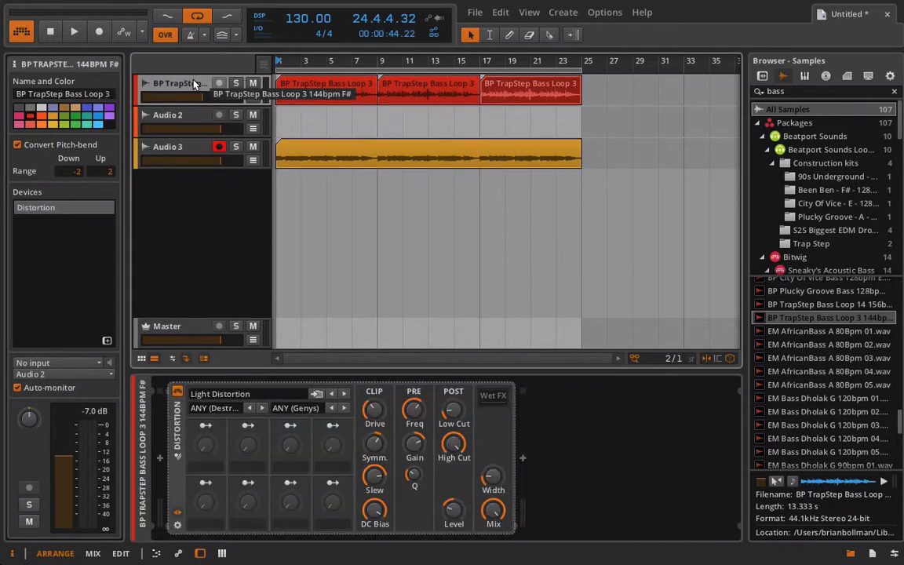
key("Delete")
key("Delete")
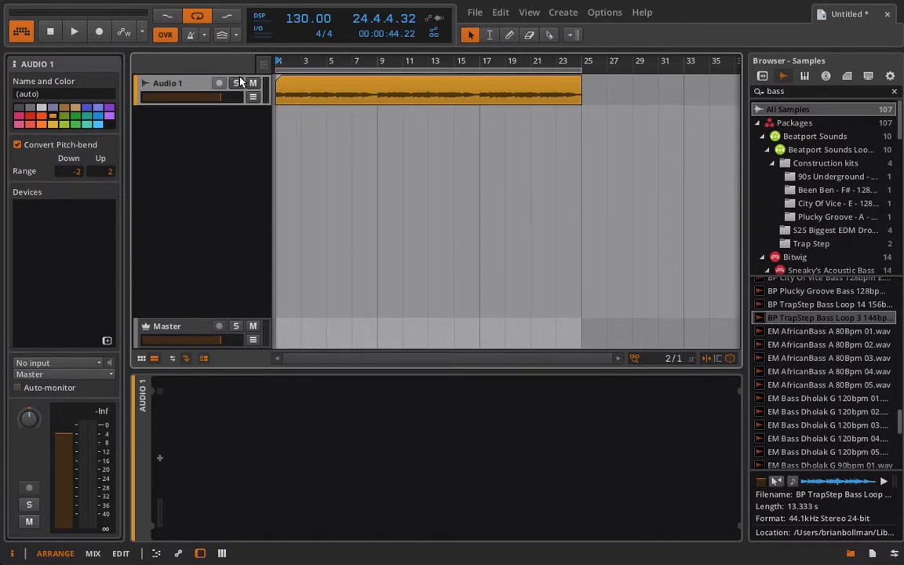
Step: Play the recorded track and add the Span preset from Essential Plugins > Visual to it
key("space")
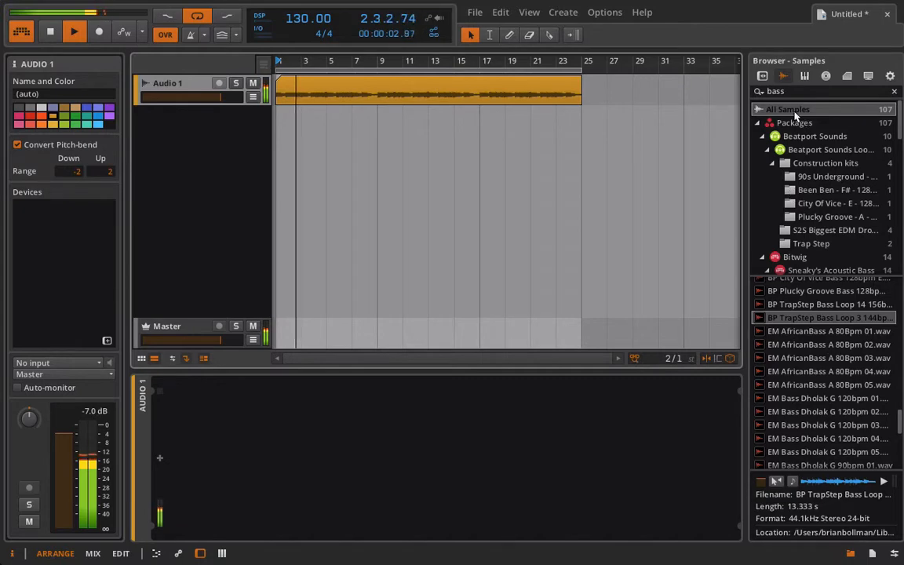
left_click(762, 76)
scroll(791, 263, "down", 15)
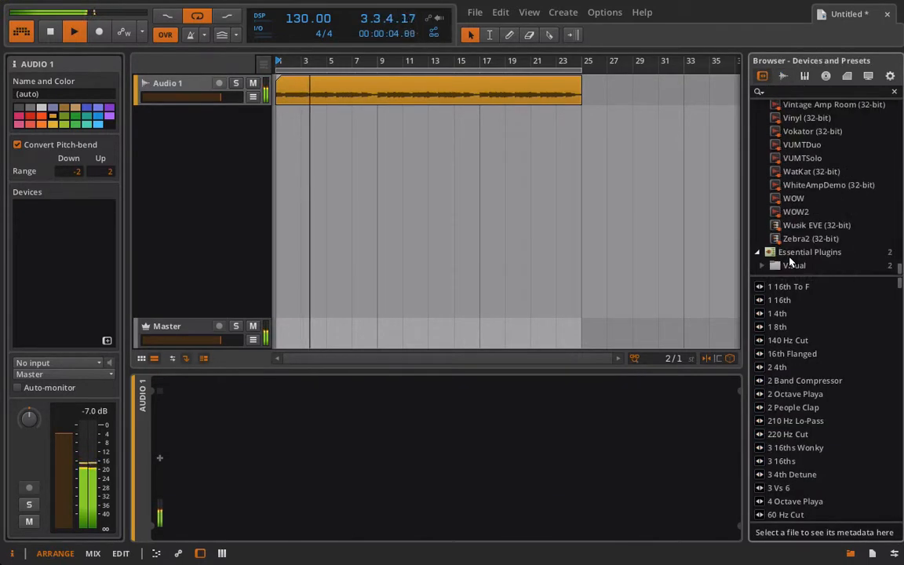
left_click(791, 267)
left_click_drag(781, 300, 212, 85)
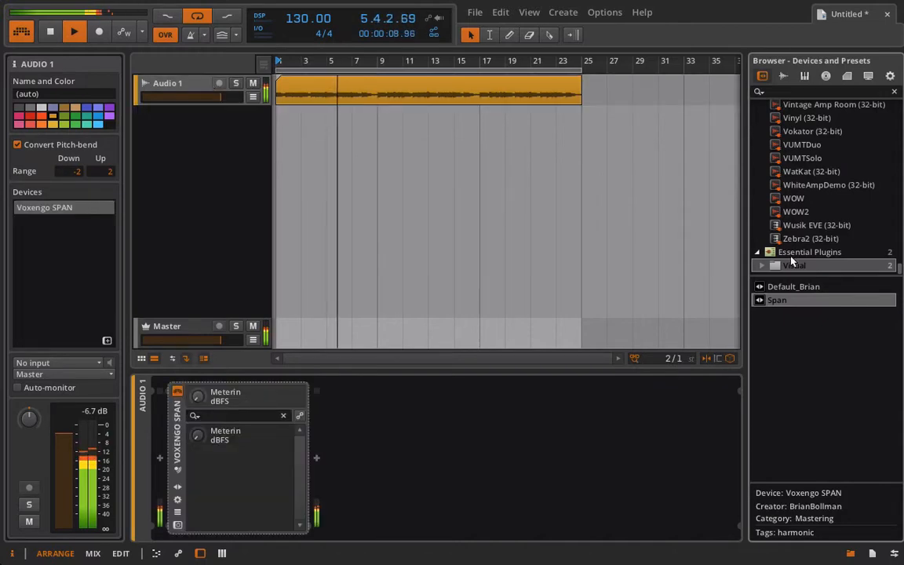
Step: View the recorded track's frequency spectrum in the Voxengo SPAN window and close it
scroll(776, 203, "up", 20)
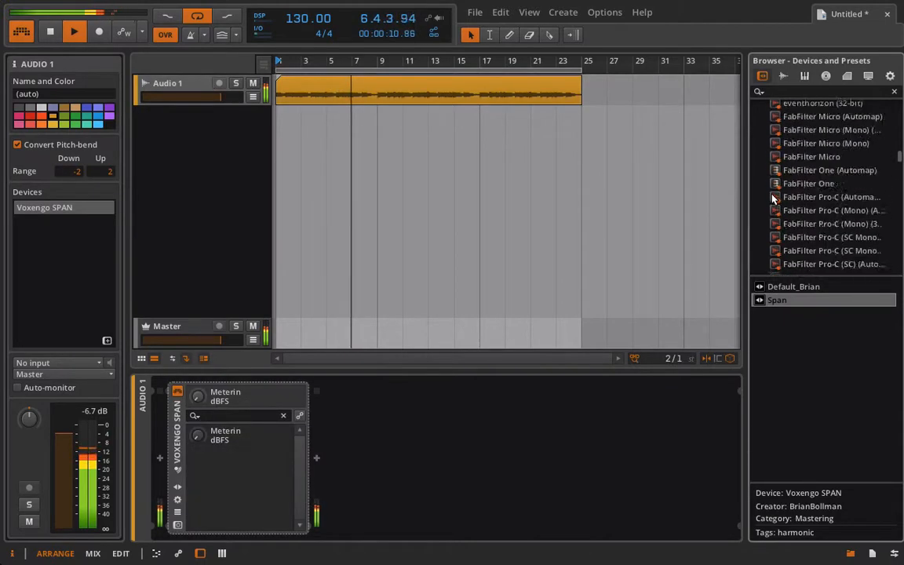
scroll(776, 201, "up", 15)
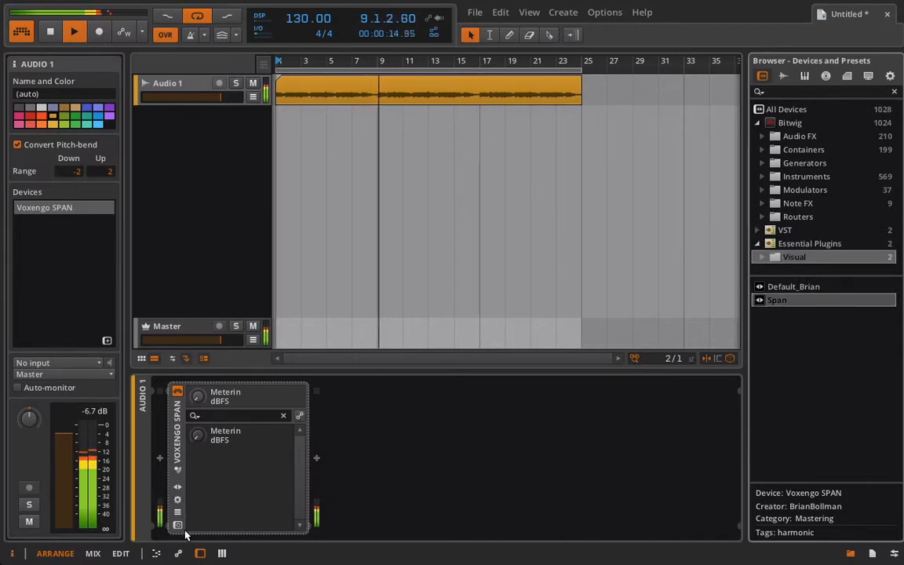
left_click(178, 391)
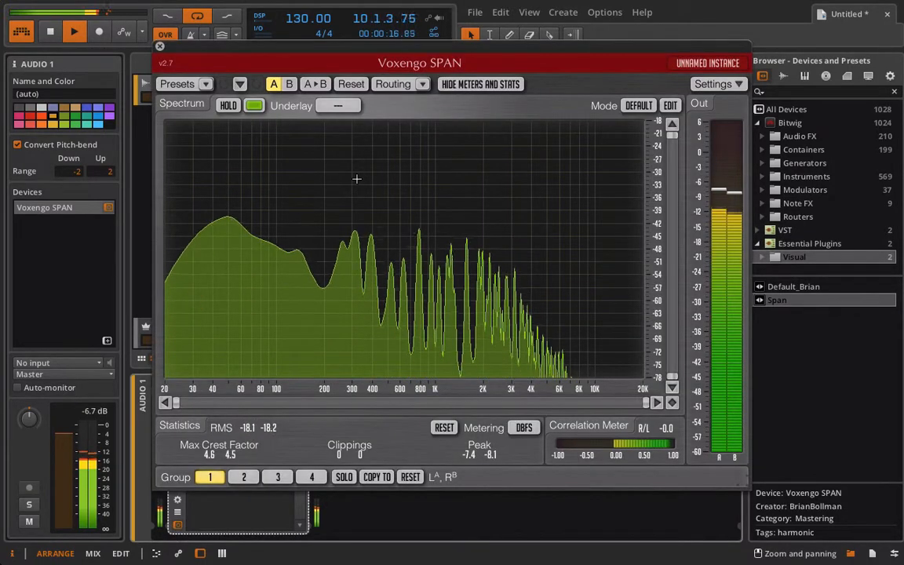
left_click(159, 47)
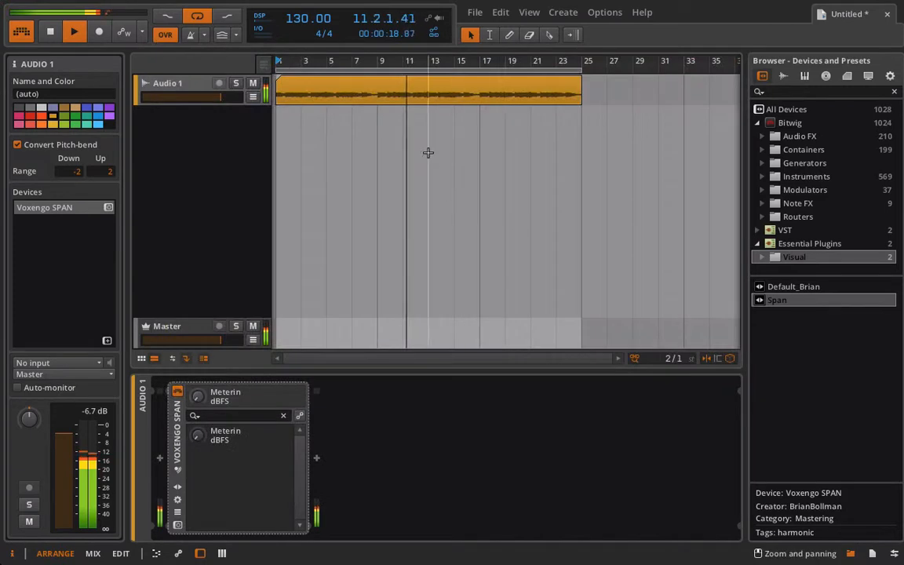
Step: Duplicate the recorded track, lower both tracks' faders to the same level and play them together
left_click(167, 90)
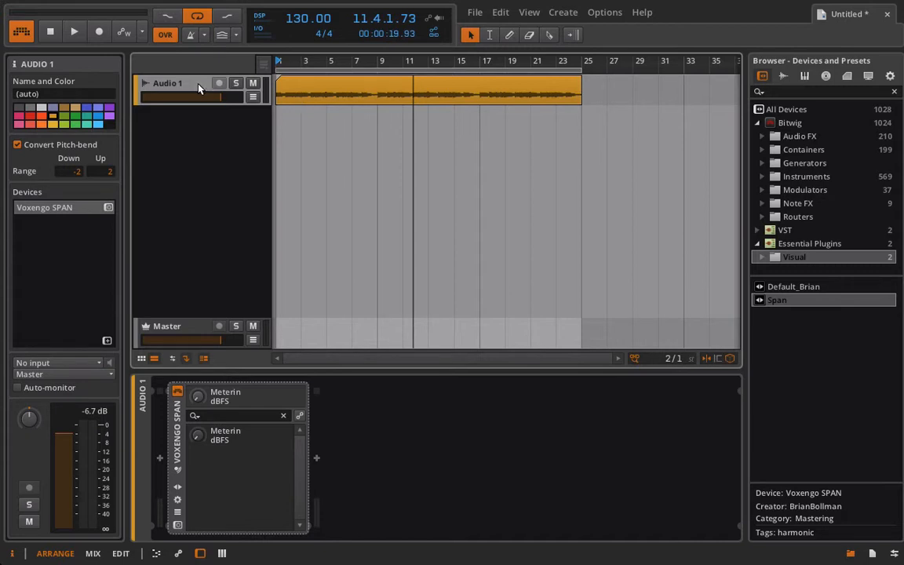
key("ctrl+d")
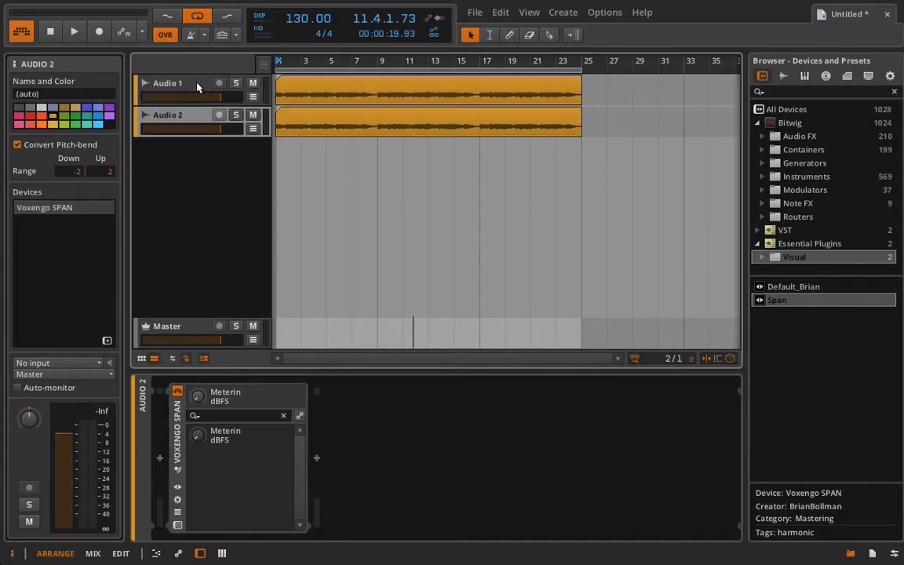
left_click_drag(221, 129, 213, 129)
mouse_move(199, 95)
left_mouse_down()
mouse_move(190, 95)
mouse_move(212, 101)
left_mouse_up()
key("space")
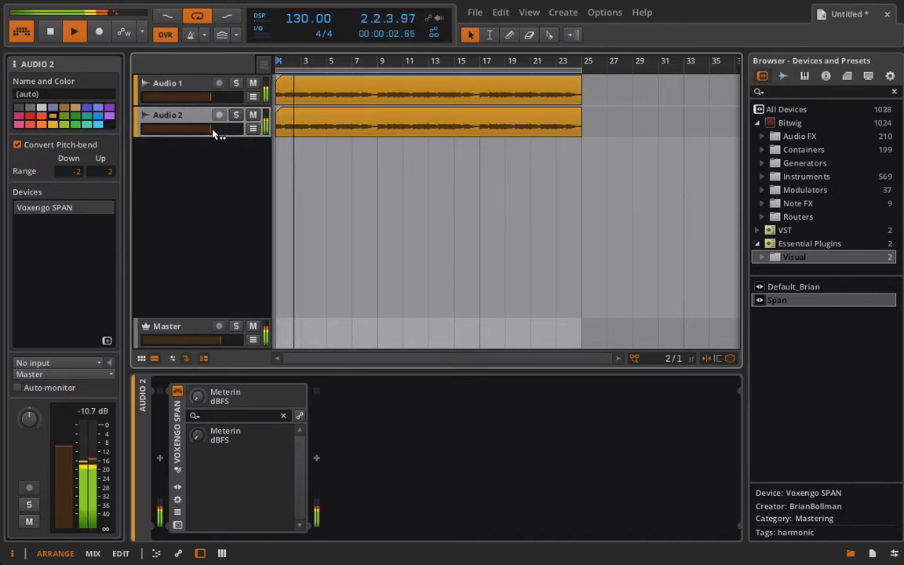
Step: Lower the volume faders of Audio 2 and Audio 1 a little further to a matching level and stop playback
left_click_drag(212, 129, 207, 97)
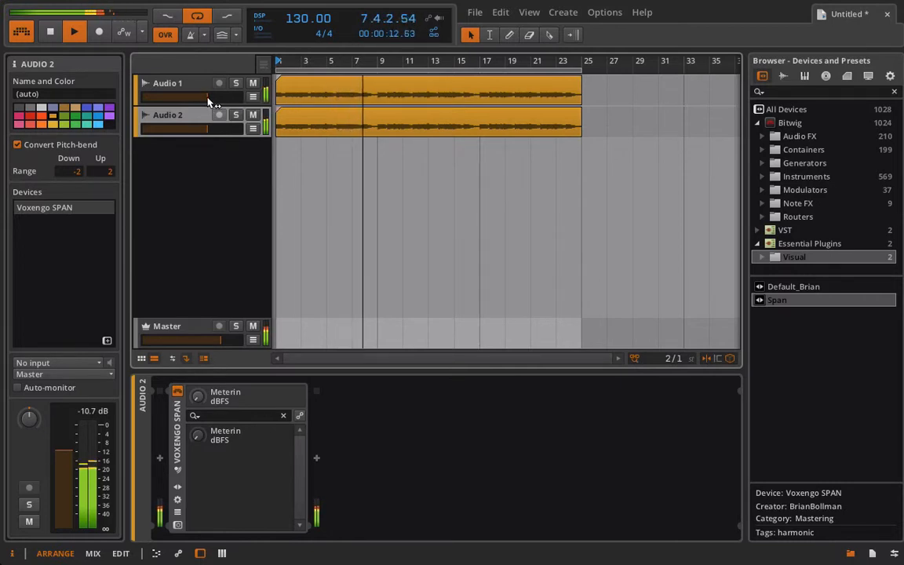
key("space")
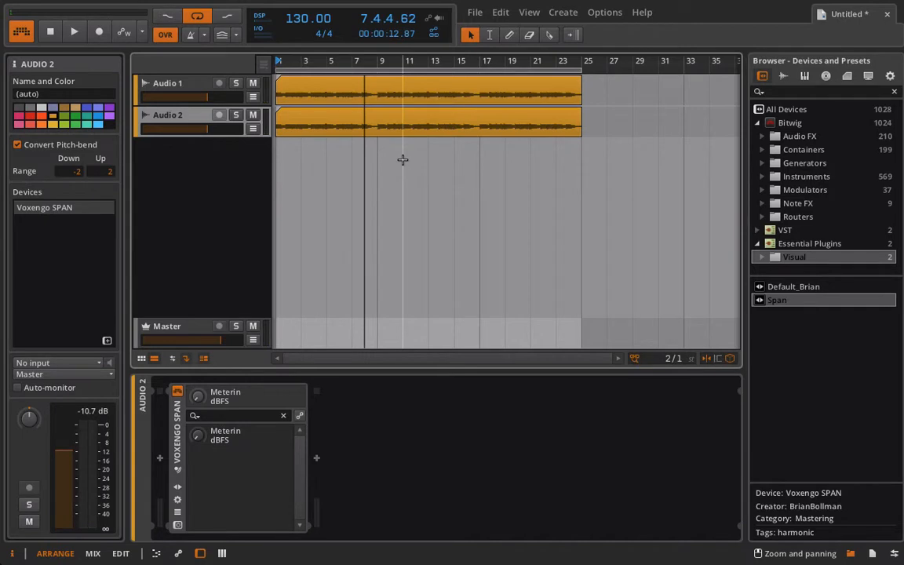
Step: Remove the Voxengo SPAN device from both Audio 1 and Audio 2
left_click(160, 77)
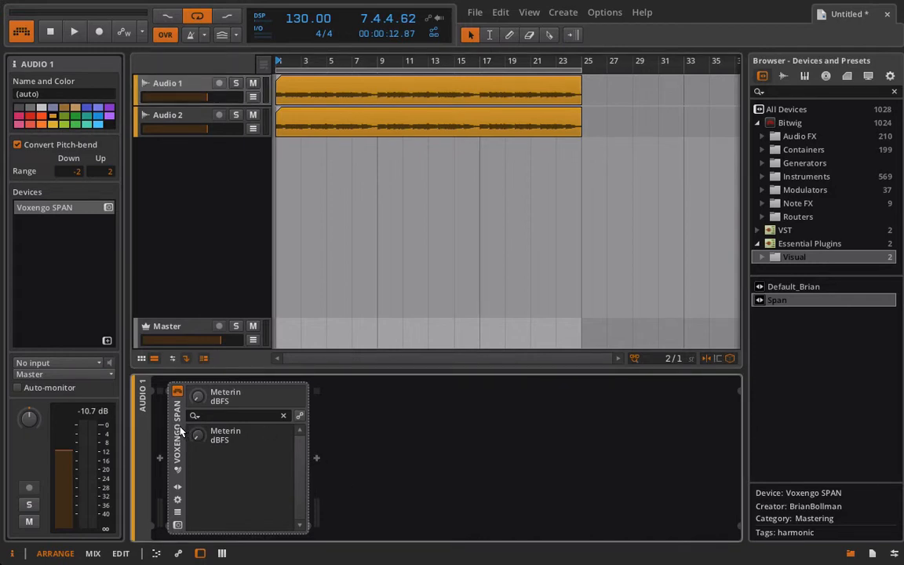
key("Delete")
left_click(171, 120)
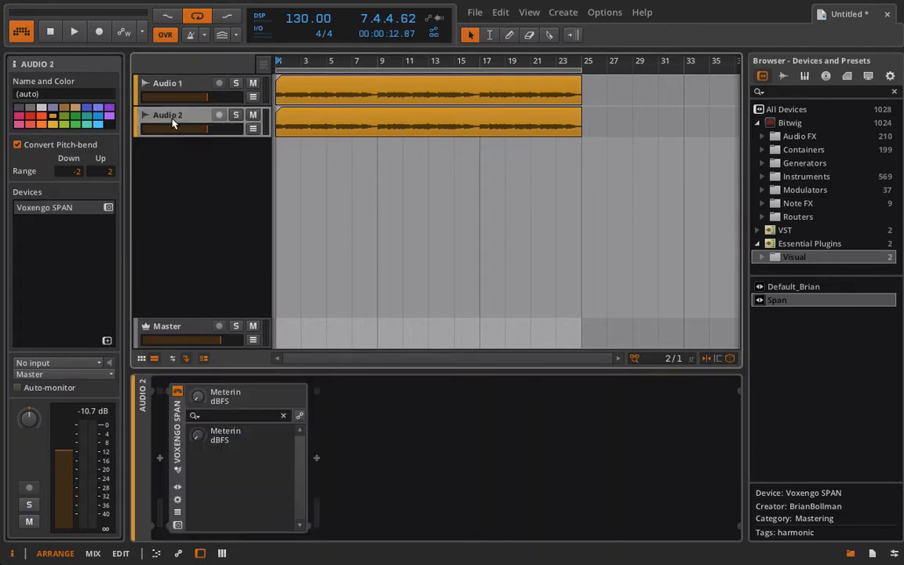
key("Delete")
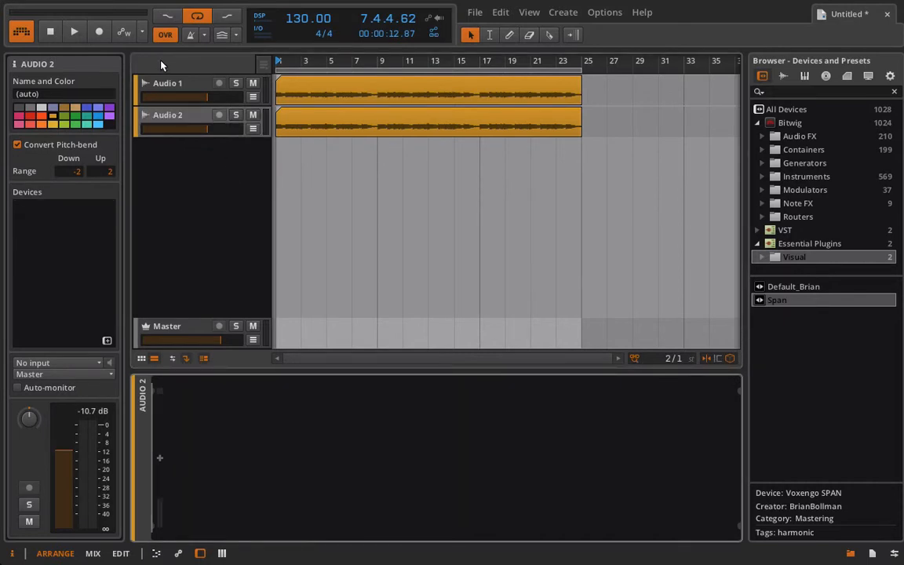
Step: Add a Tool device to the empty device chains of Audio 1 and Audio 2
left_click(161, 81)
left_click(160, 458)
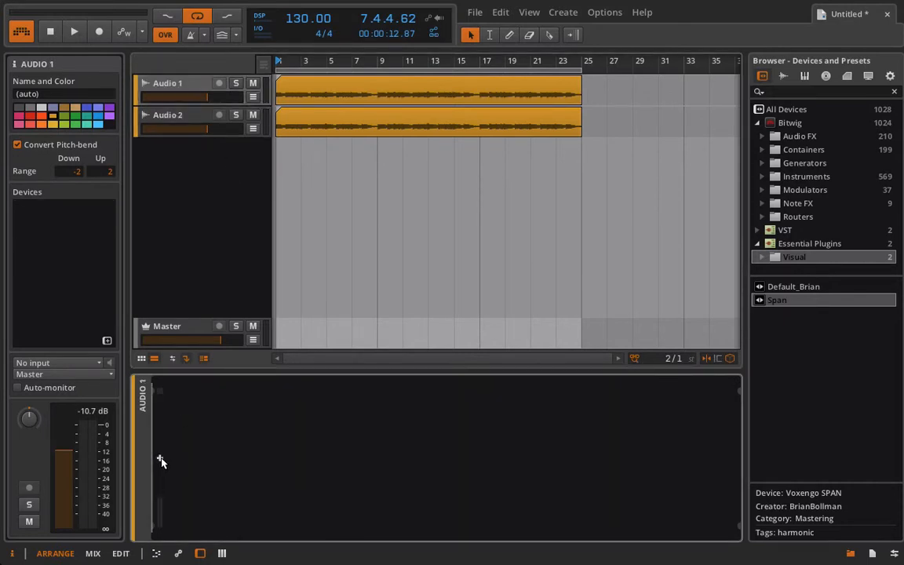
left_click(349, 486)
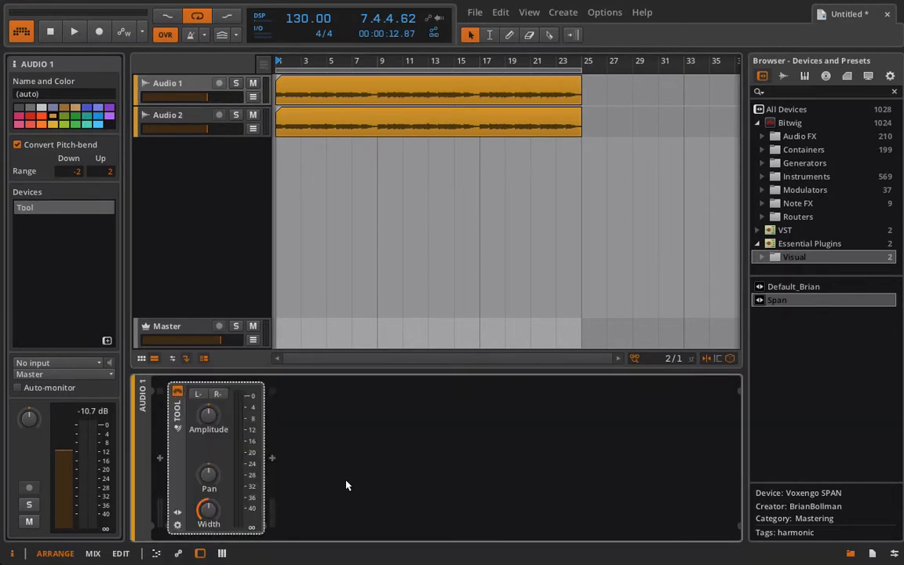
left_click(164, 119)
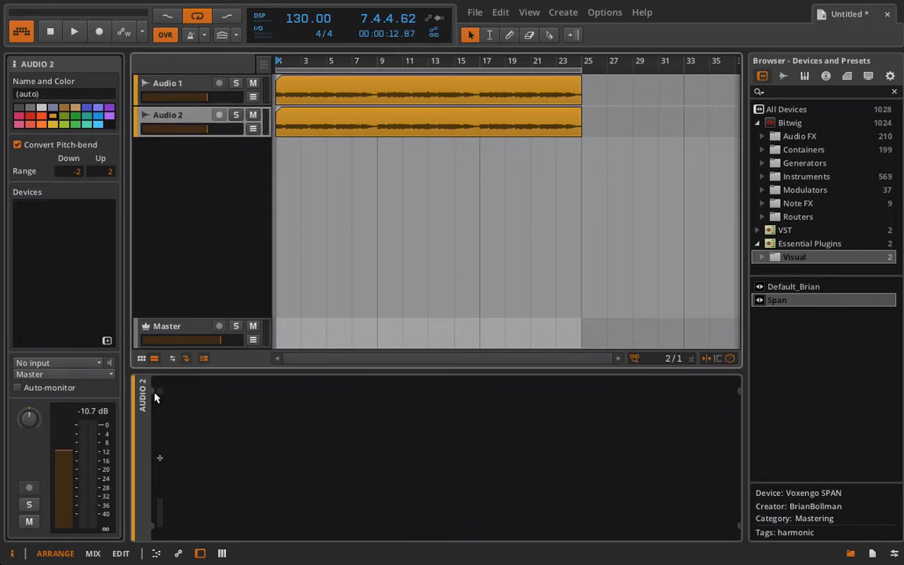
left_click(159, 458)
left_click(313, 487)
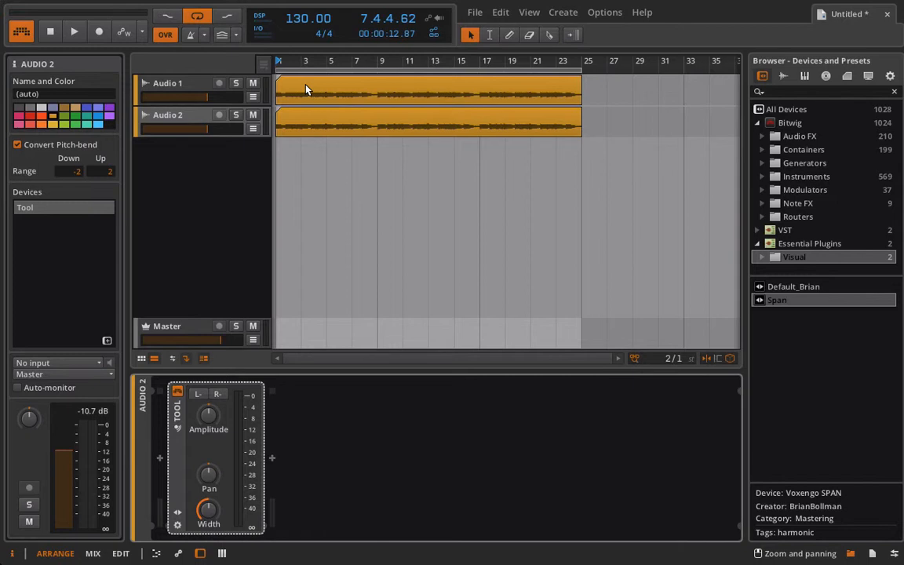
Step: Solo Audio 1 and reduce its Tool's Width to the minimum during playback, making the track mono
left_click(237, 84)
left_click(170, 78)
key("space")
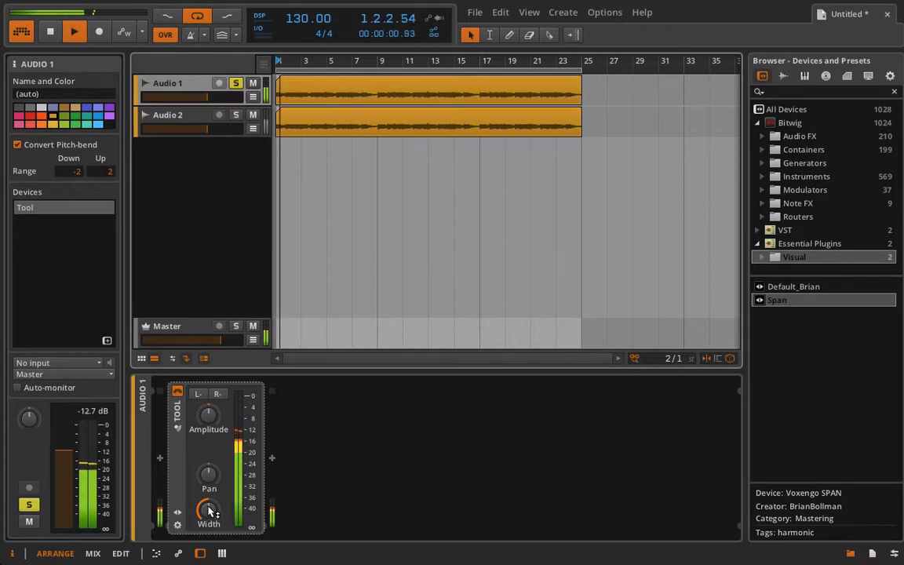
left_click_drag(210, 510, 210, 564)
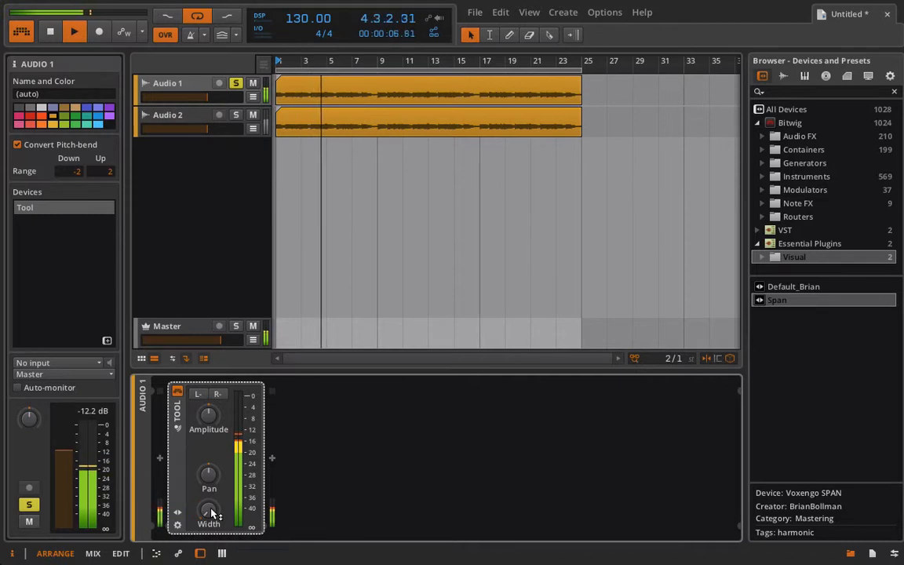
key("space")
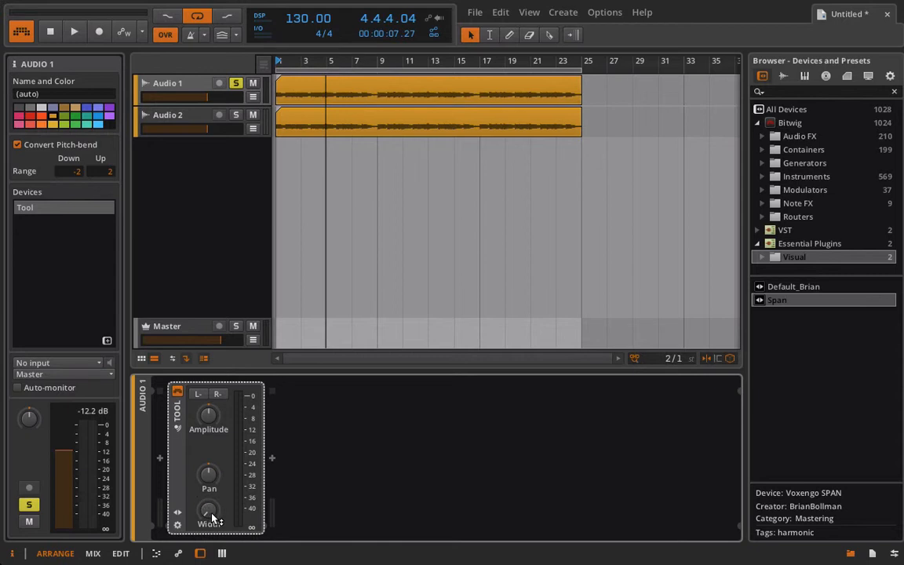
Step: Add an EQ-2 after the Tool on Audio 1 and change its high band to lowpass24
left_click(272, 459)
left_click(326, 375)
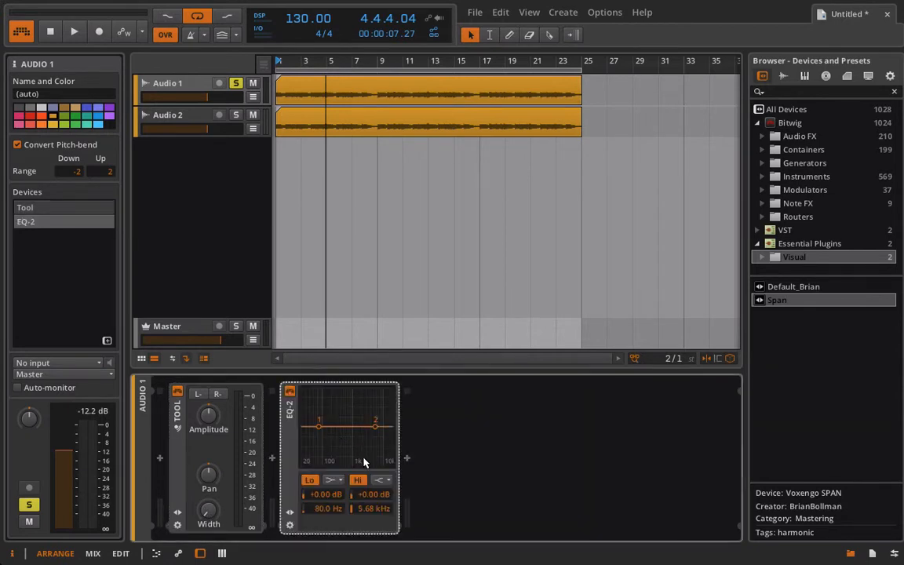
left_click(382, 482)
left_click(385, 398)
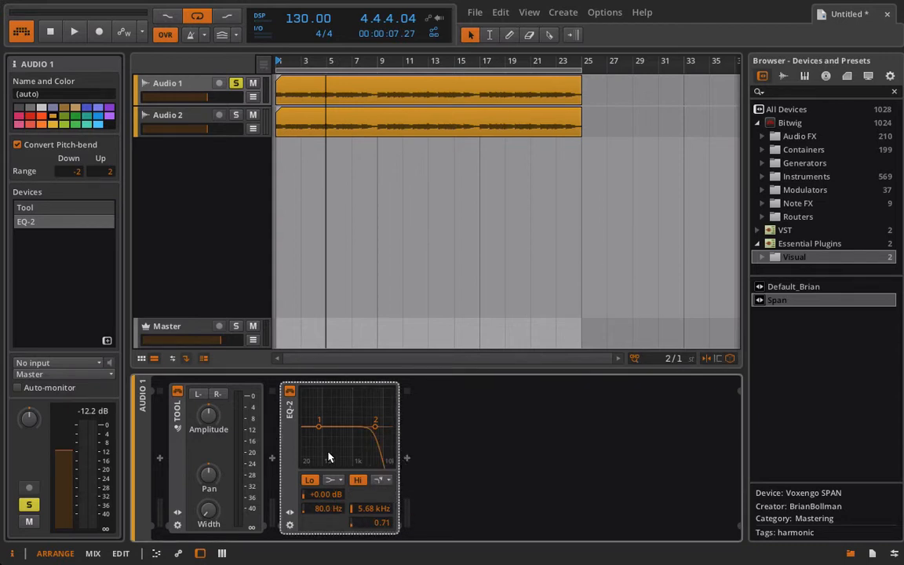
Step: Set Audio 1's lowpass band to 1.08 kHz with a Q of 0.78 while listening to the track
key("space")
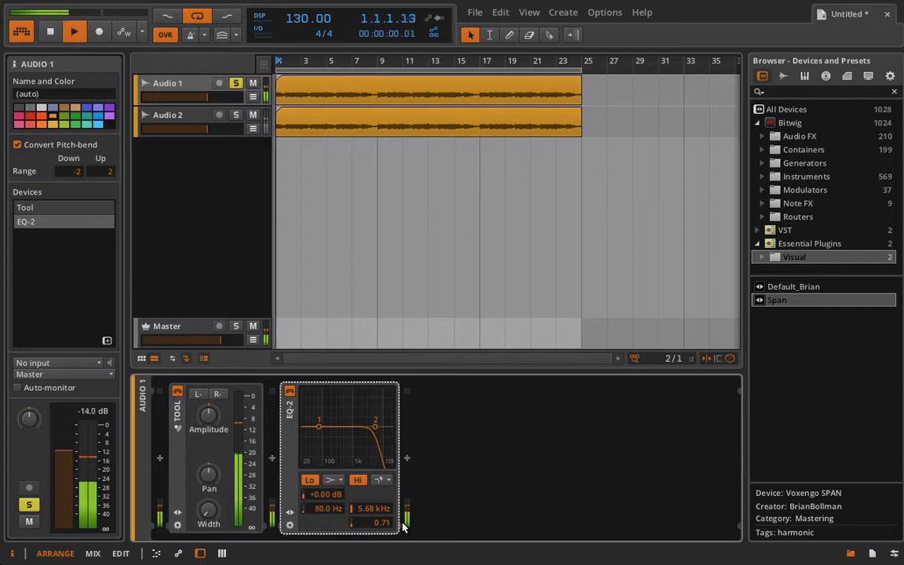
left_click_drag(372, 510, 371, 549)
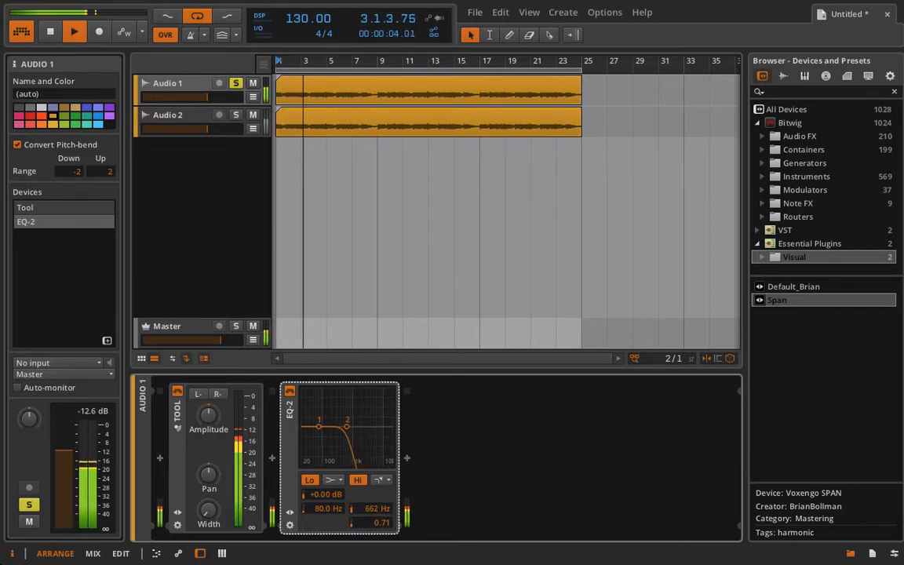
left_click_drag(374, 514, 380, 490)
left_click(380, 488)
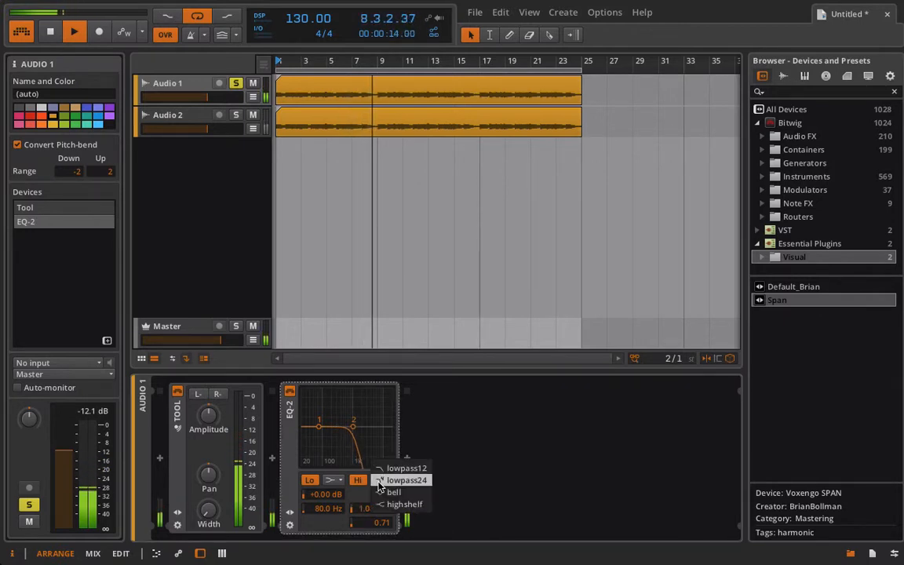
left_click(380, 481)
left_click_drag(379, 523, 378, 520)
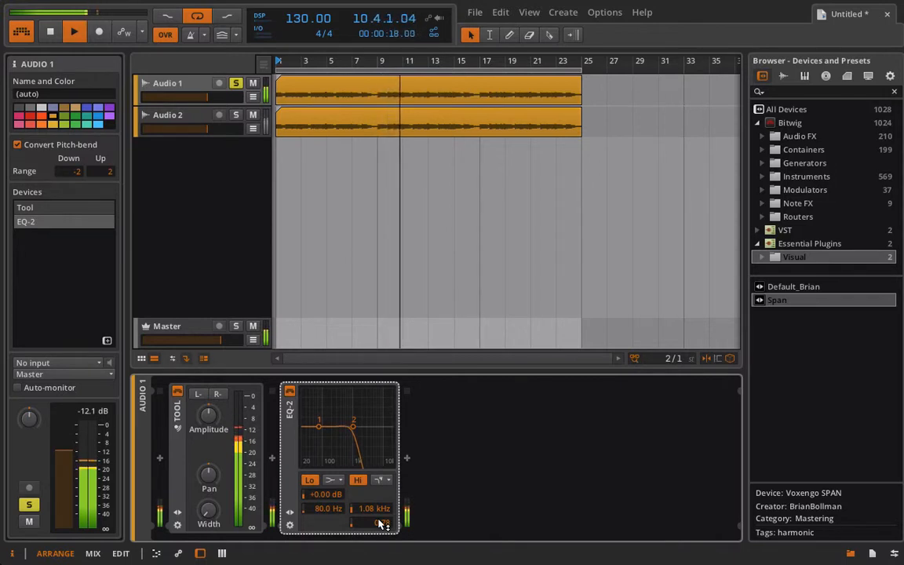
key("space")
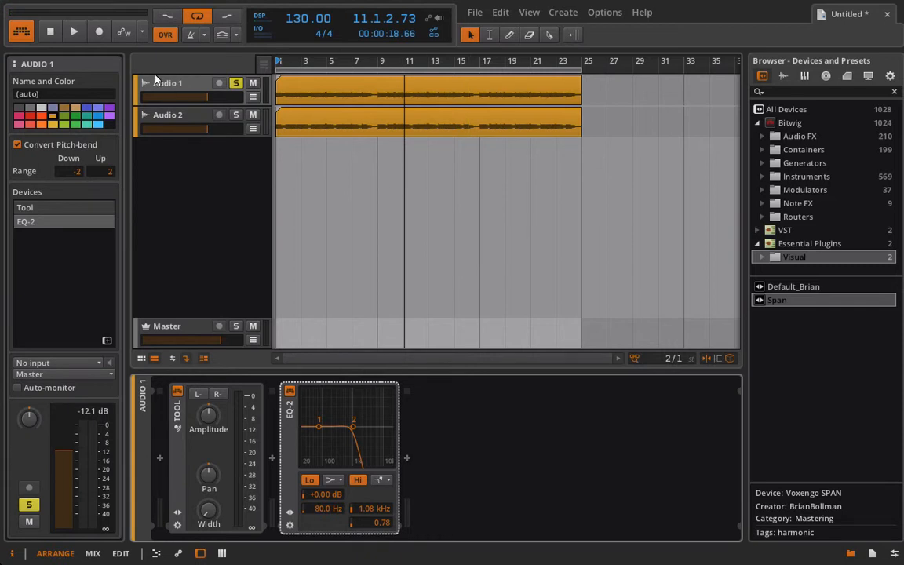
Step: Unsolo Audio 1 and raise the Width of the Tool on Audio 2 to the maximum
left_click(235, 85)
left_click(177, 115)
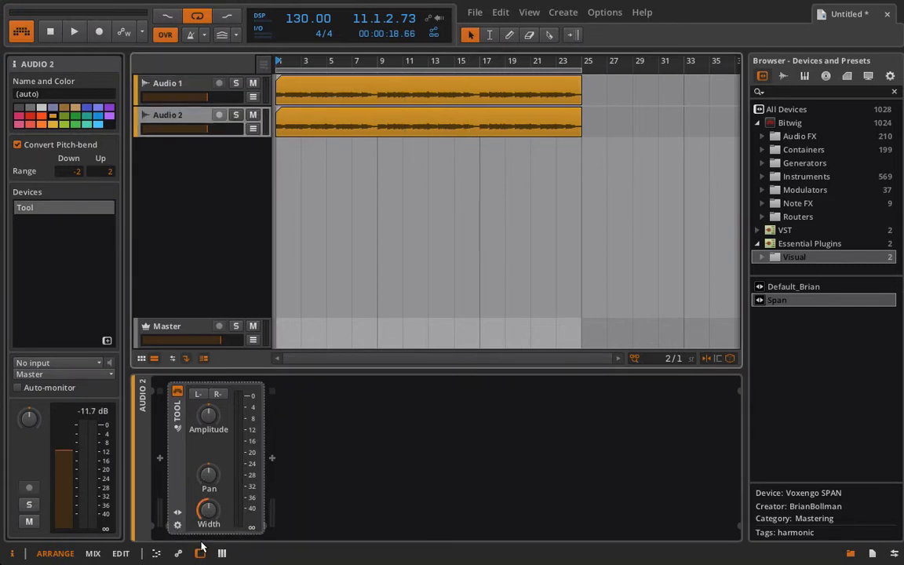
mouse_move(212, 516)
left_mouse_down()
mouse_move(212, 477)
mouse_move(209, 520)
left_mouse_up()
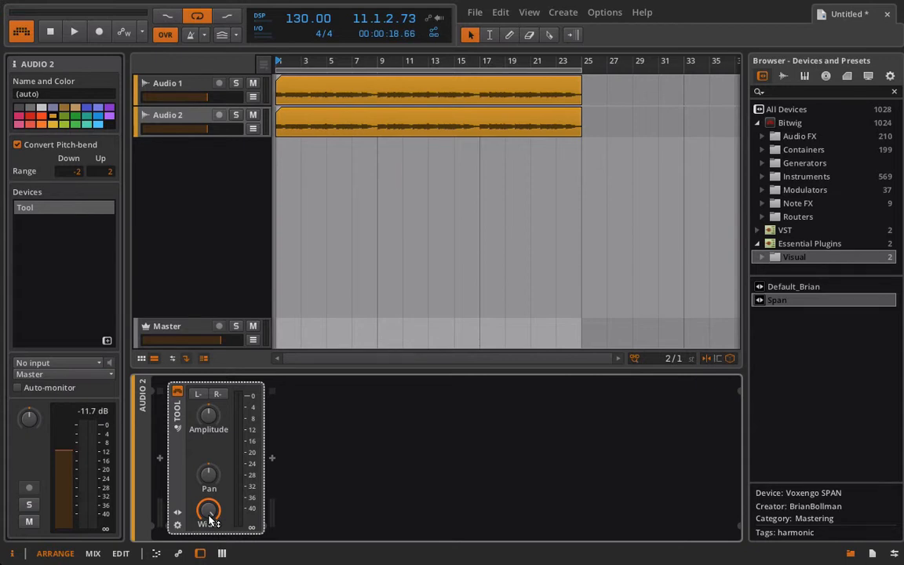
Step: Solo Audio 2 and play it to audition the Tool's wide stereo setting
left_click(235, 115)
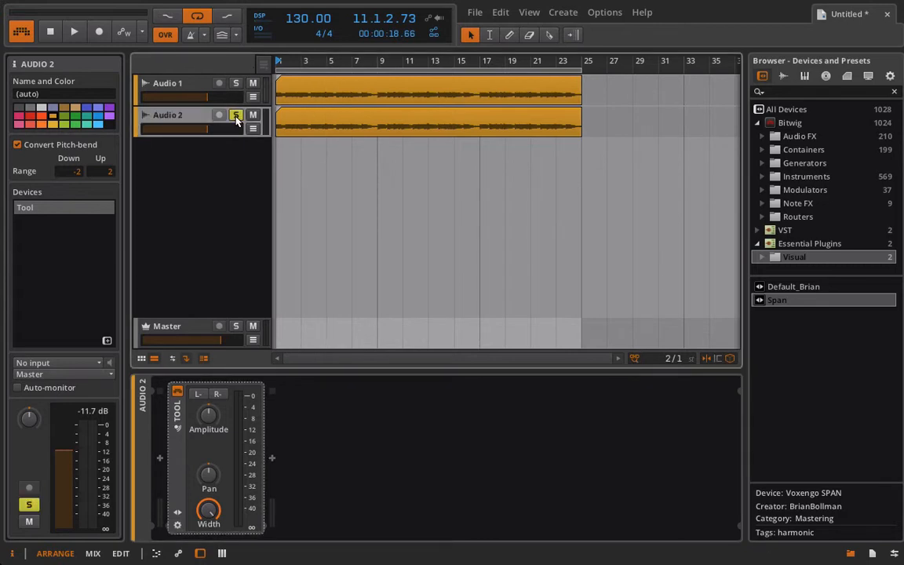
key("space")
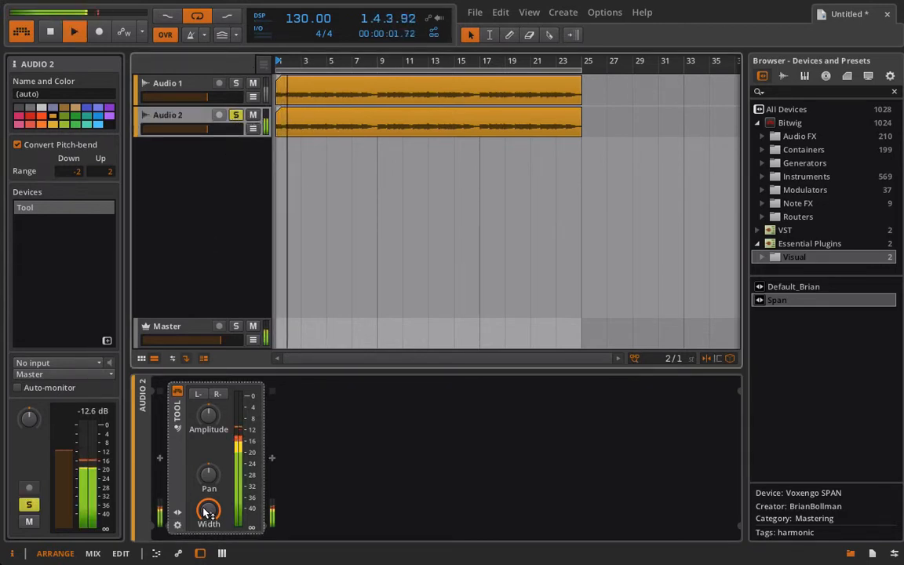
mouse_move(205, 511)
left_mouse_down()
mouse_move(205, 561)
mouse_move(205, 511)
left_mouse_up()
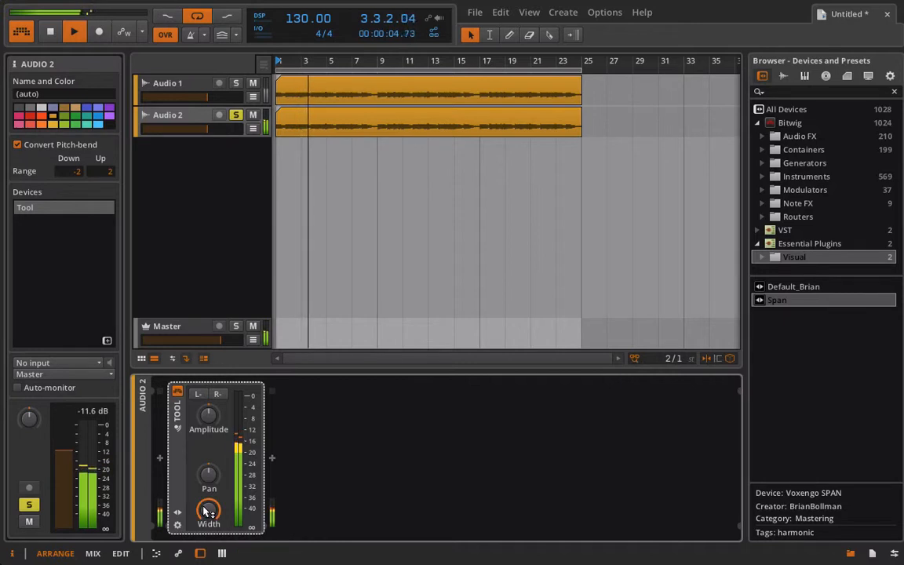
left_click(272, 459)
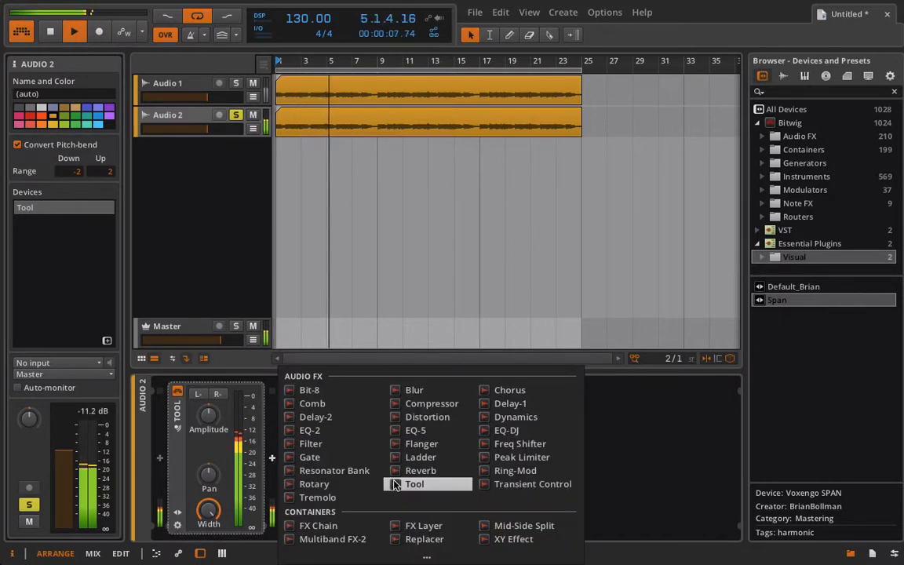
left_click(330, 430)
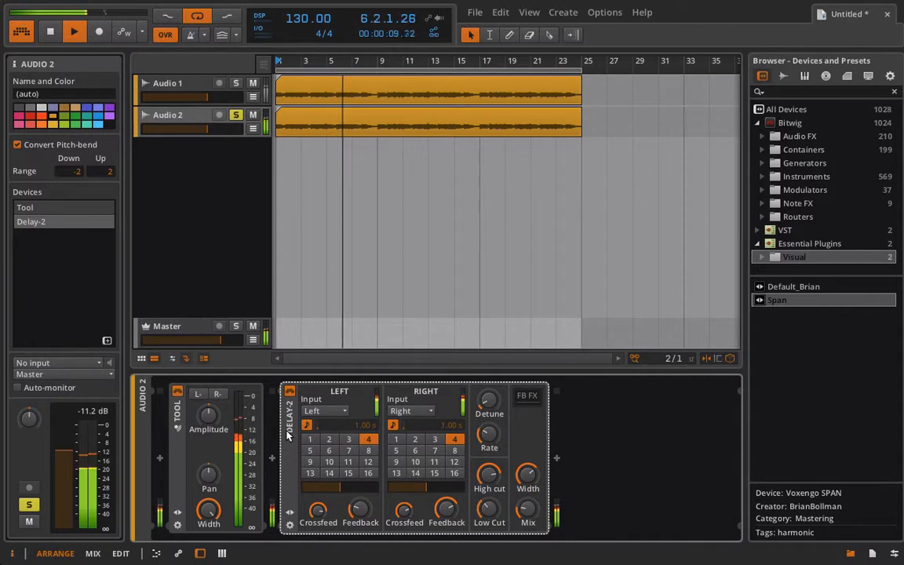
key("Delete")
Step: Add an EQ-2 after the Tool on Audio 2 and change its low band to highpass24
left_click(273, 459)
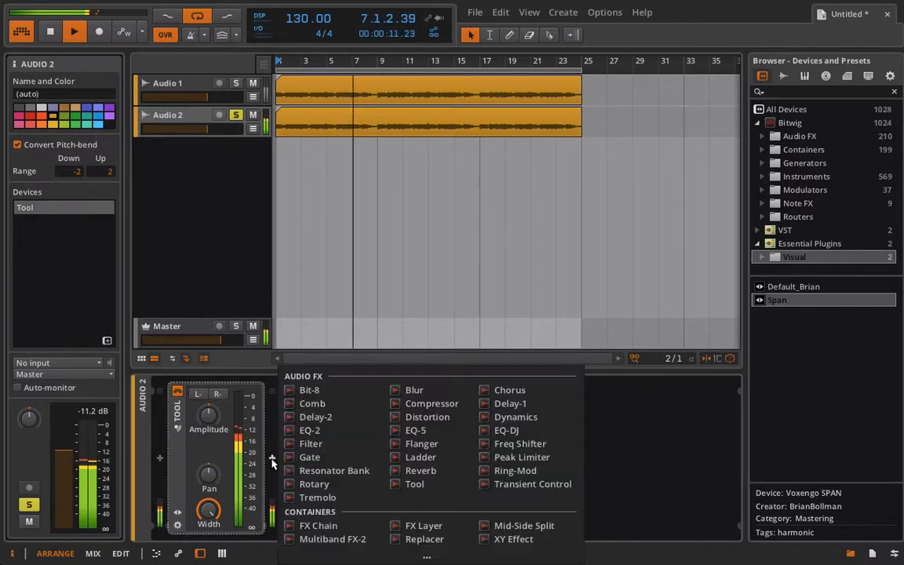
left_click(312, 430)
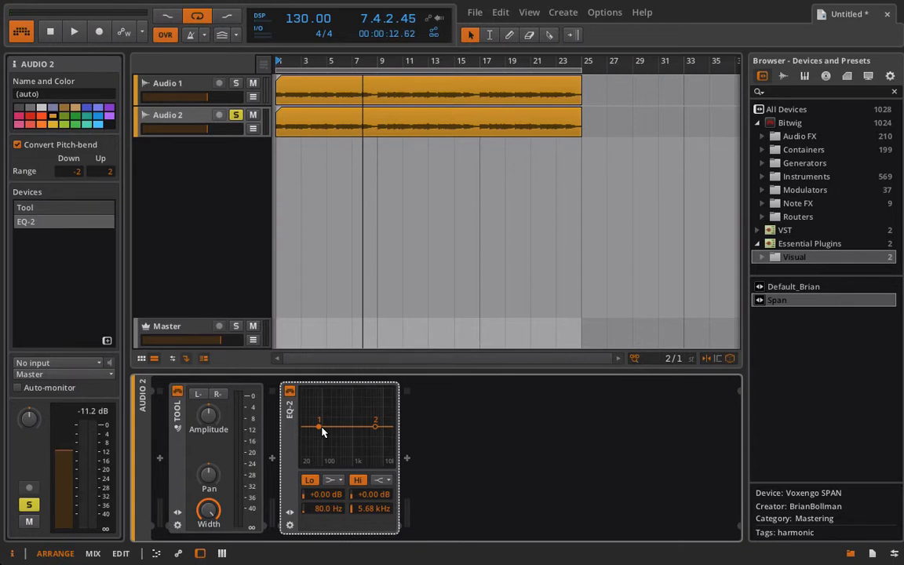
left_click(332, 484)
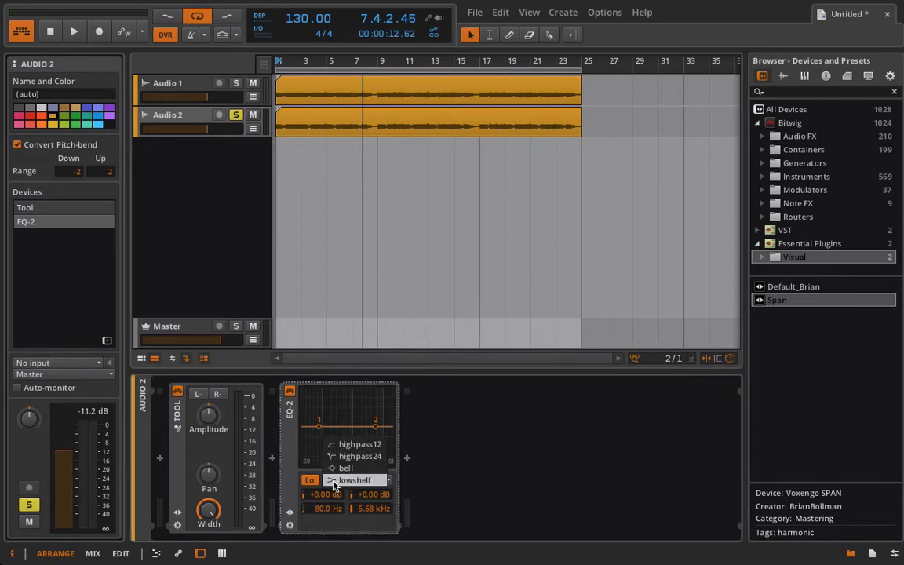
left_click(351, 458)
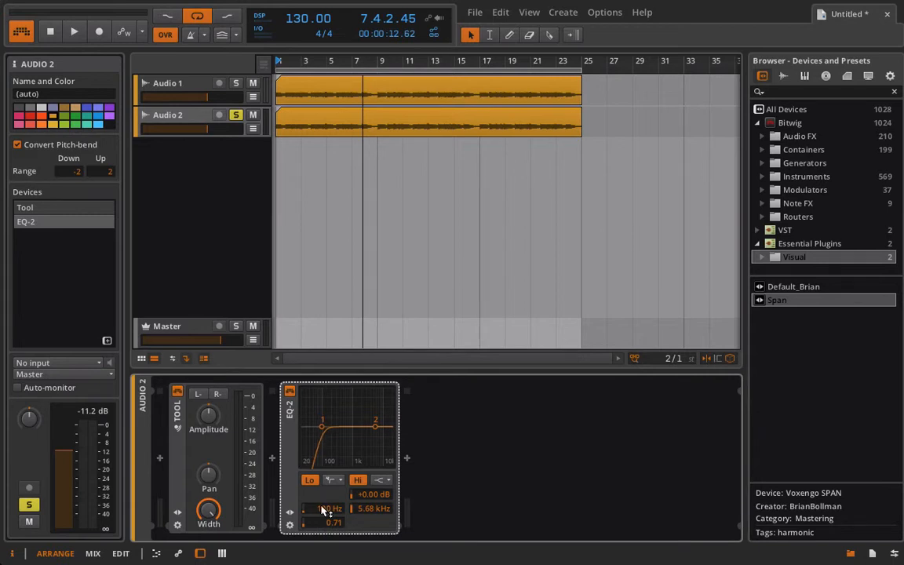
Step: Raise Audio 2's highpass frequency to 230 Hz during playback, checking it against Audio 1's EQ, and unsolo the track
key("space")
left_click_drag(324, 511, 324, 502)
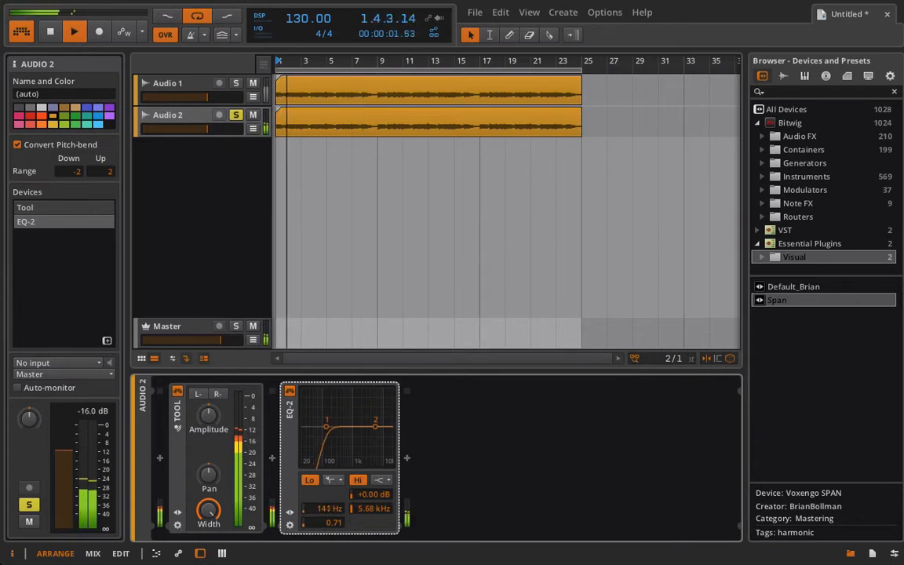
left_click(174, 88)
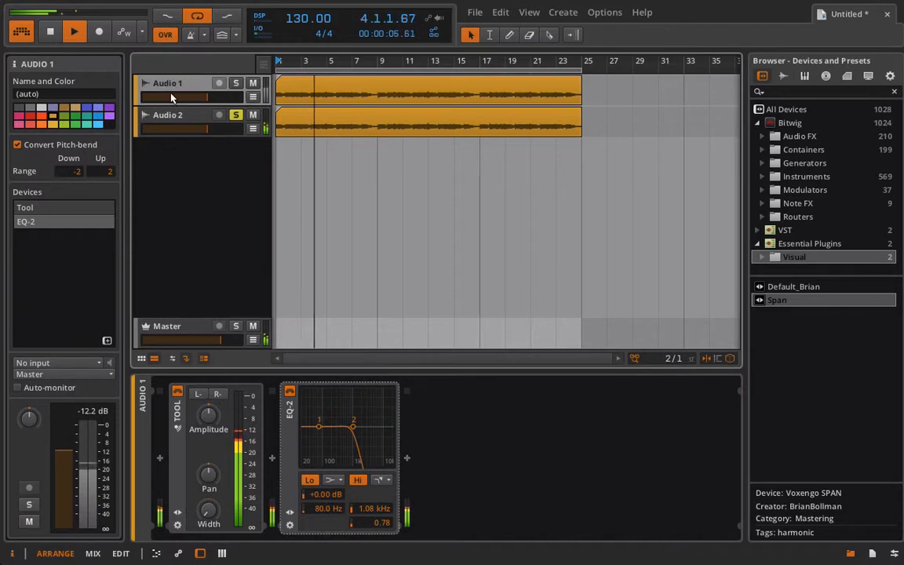
left_click(166, 116)
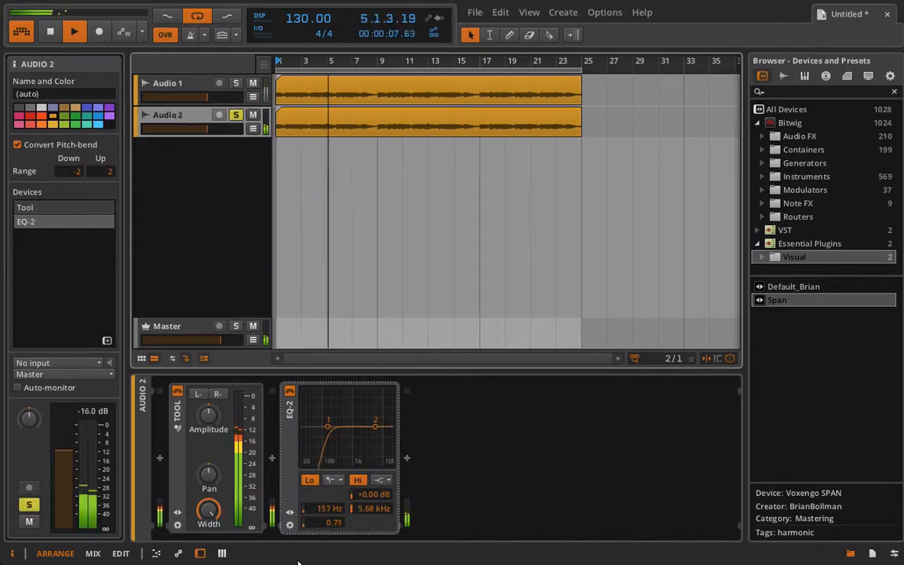
left_click_drag(329, 518, 329, 504)
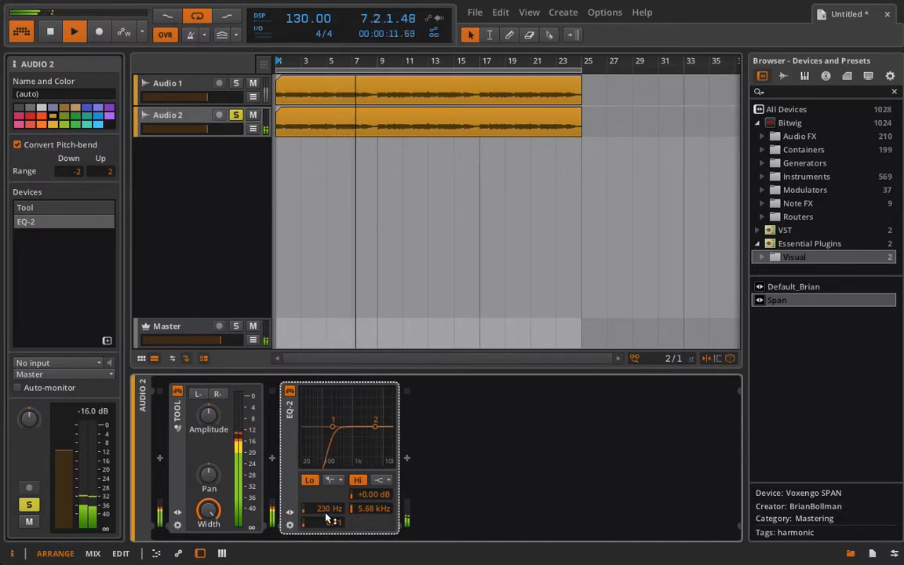
left_click(236, 116)
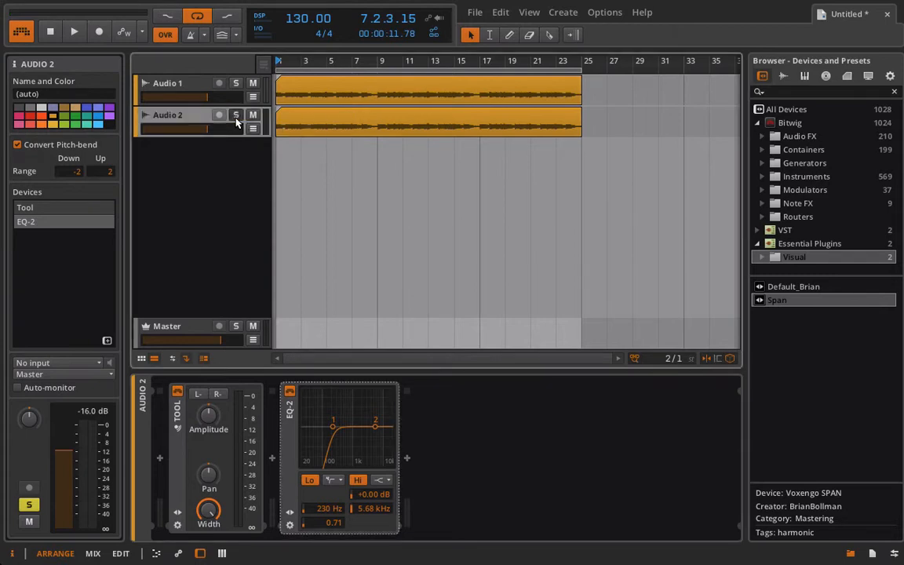
Step: Play both tracks together and raise the lowpass frequency of Audio 1's EQ-2 to 1.82 kHz
key("space")
left_click(188, 93)
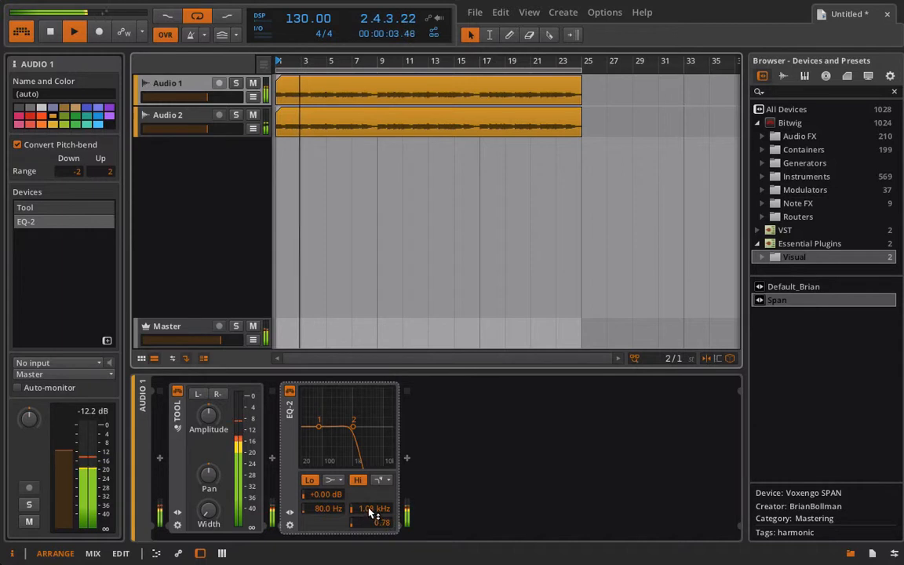
left_click_drag(369, 510, 369, 491)
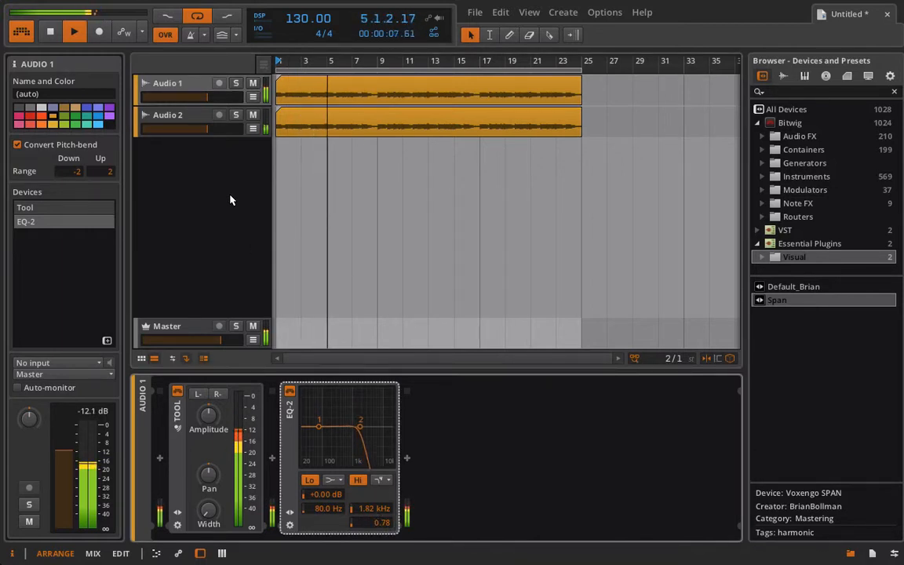
Step: Balance the two layers by slightly lowering the volumes of Audio 2 and Audio 1, and stop playback
left_click_drag(208, 129, 213, 129)
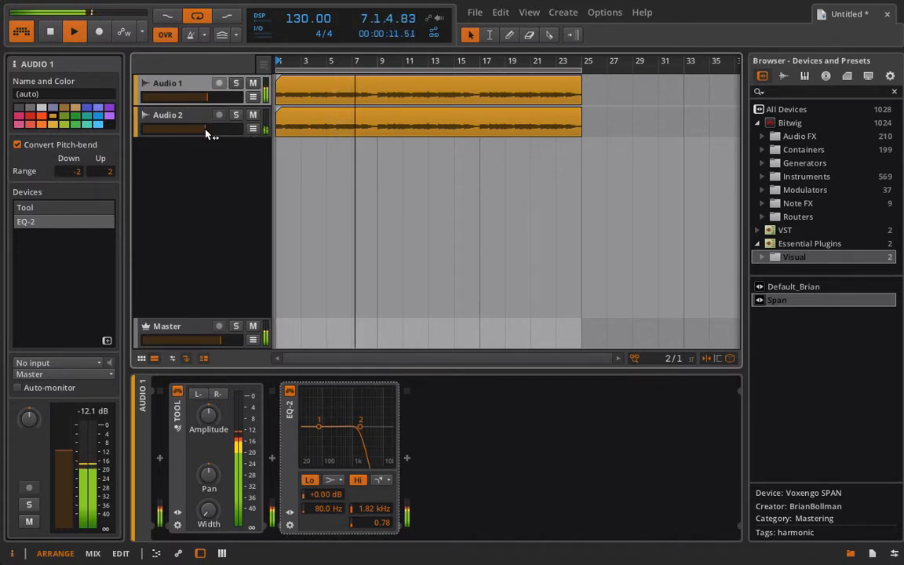
left_click_drag(189, 96, 204, 98)
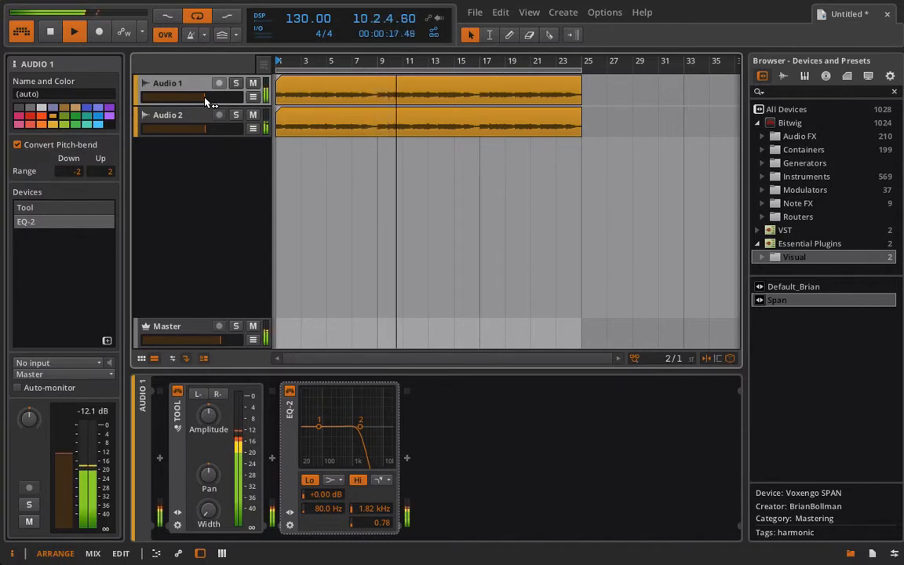
key("space")
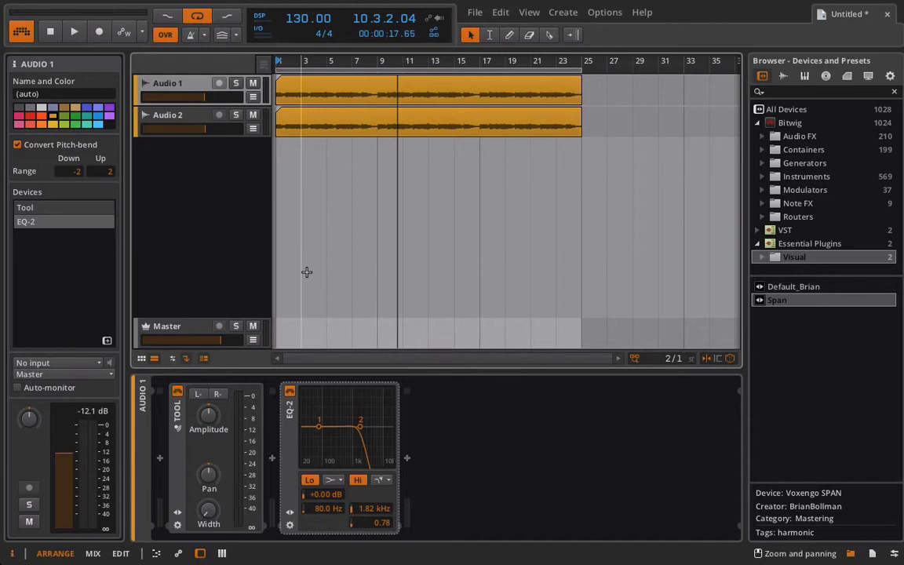
Step: Rename Audio 1 as Mono Lows and Audio 2 as Stereo Mid-Highs
double_click(167, 84)
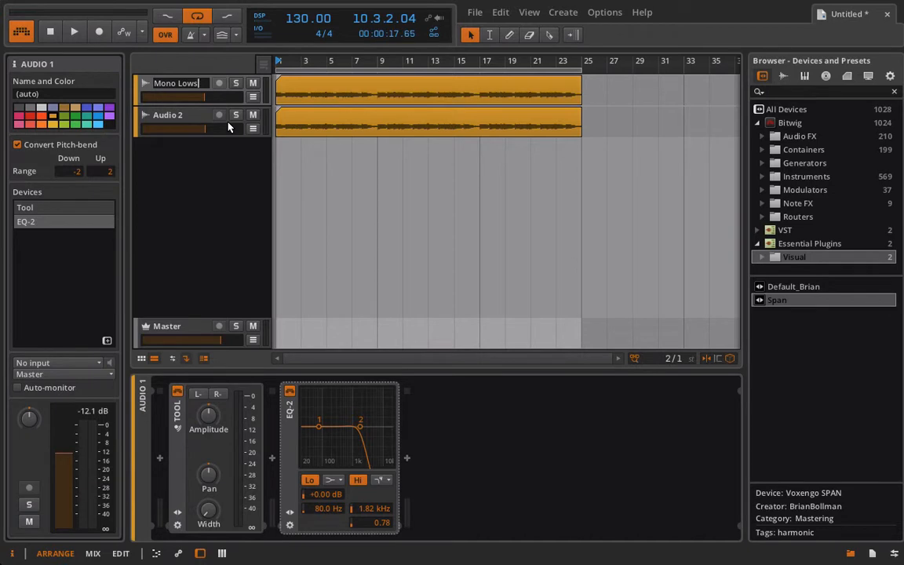
key("Return")
left_click(172, 118)
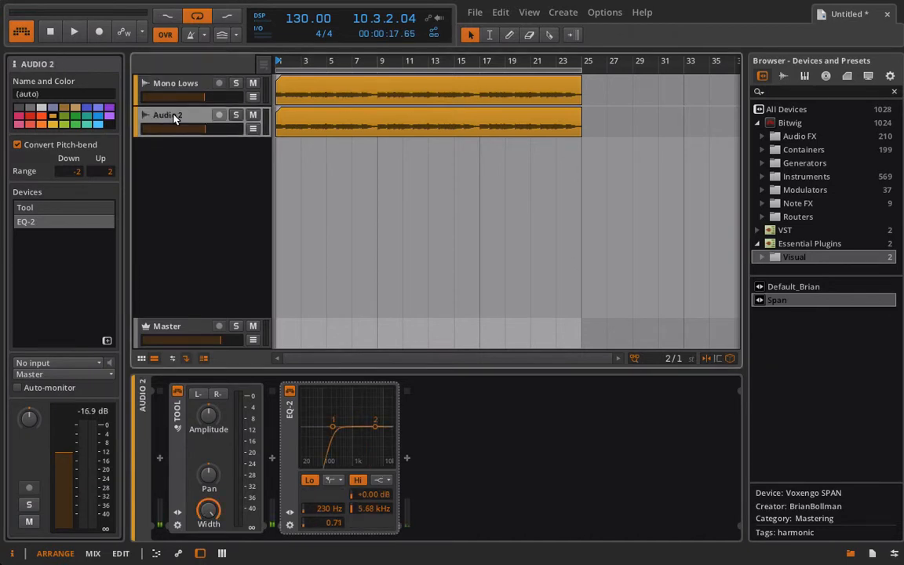
double_click(167, 115)
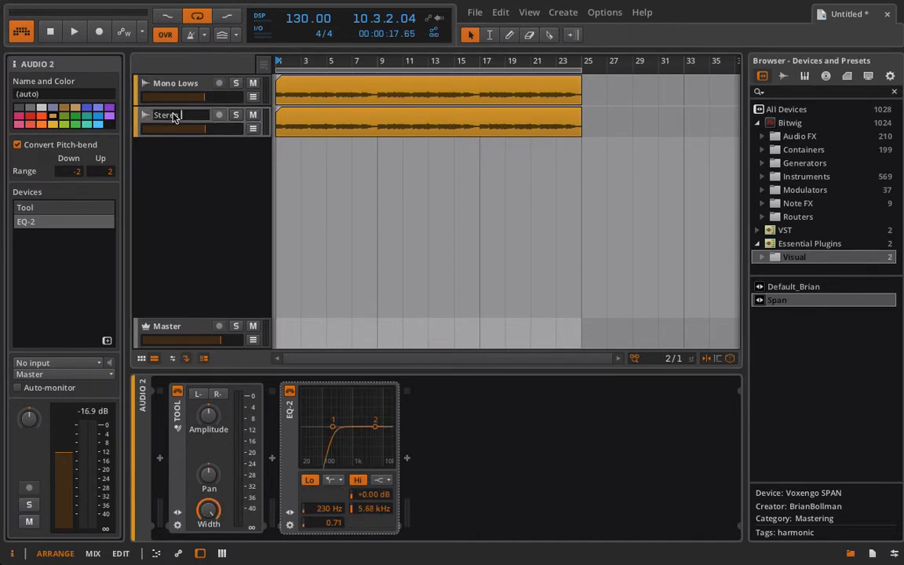
type("Stereo Mid-Highs")
key("Return")
Step: Add a Compressor after the EQ-2 on the Mono Lows track
left_click(177, 87)
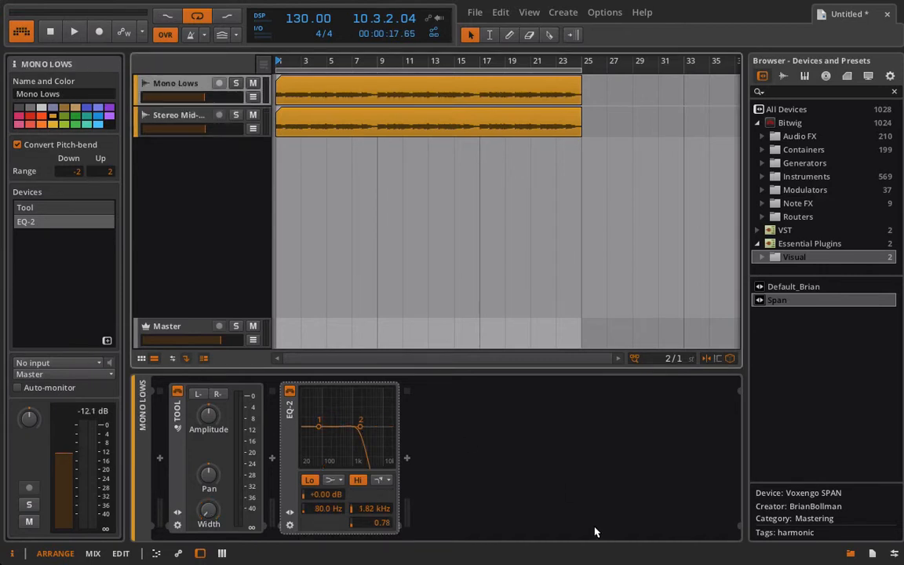
left_click(407, 459)
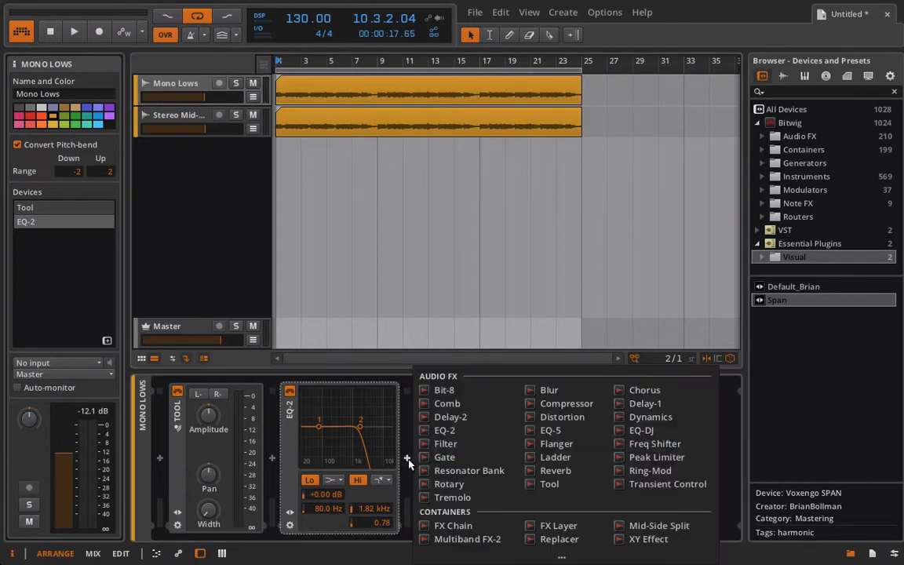
left_click(573, 405)
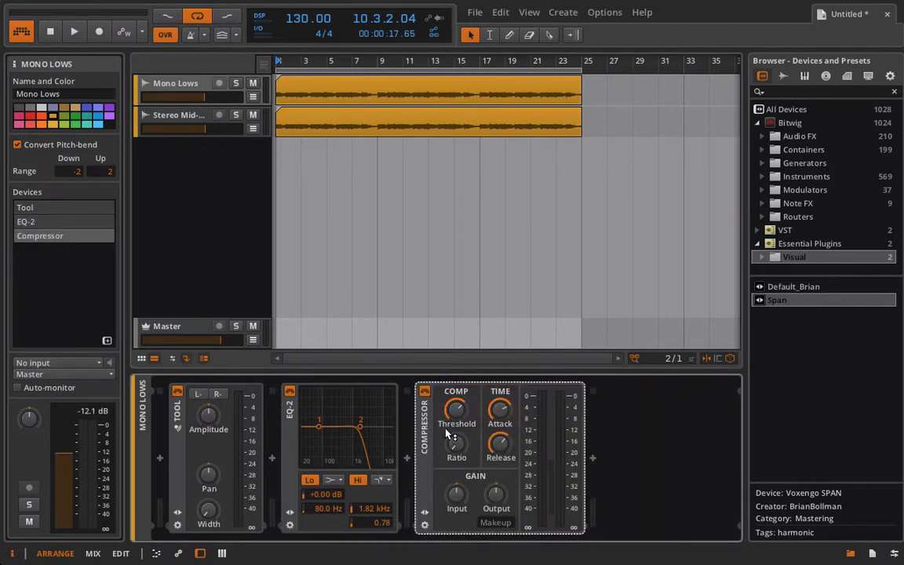
Step: Play Mono Lows soloed, raise the Compressor's Ratio and Output gain, shorten its Attack and Release, and stop playback
key("space")
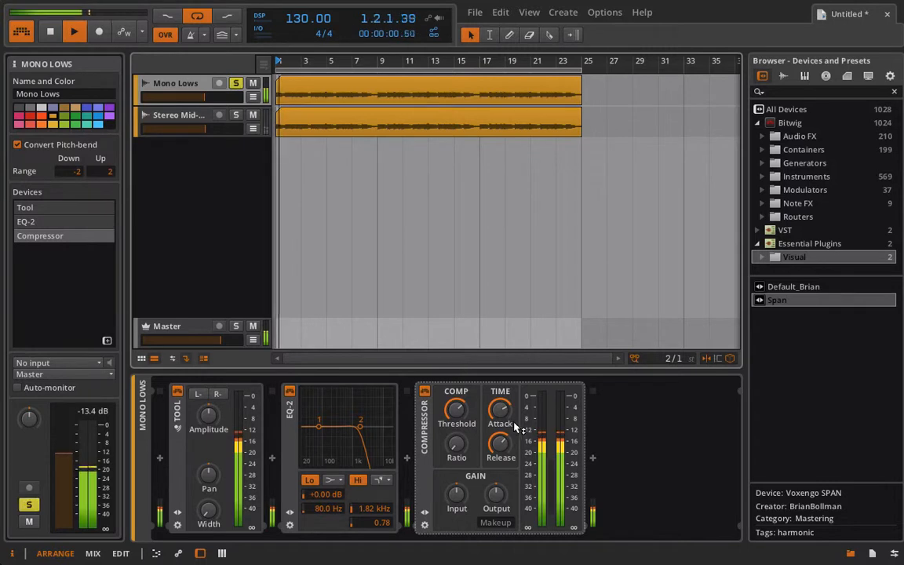
left_click_drag(459, 455, 498, 489)
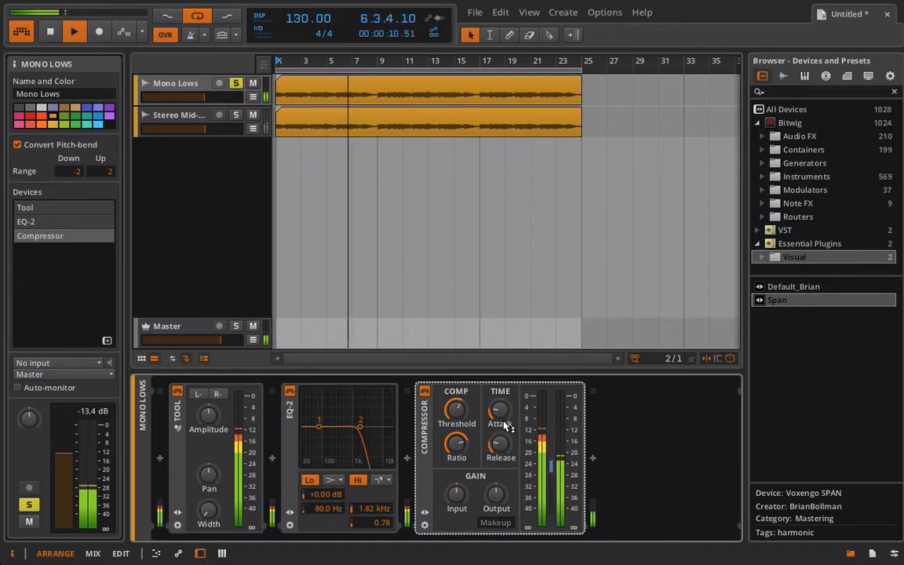
mouse_move(497, 412)
left_mouse_down()
mouse_move(497, 402)
mouse_move(503, 422)
left_mouse_up()
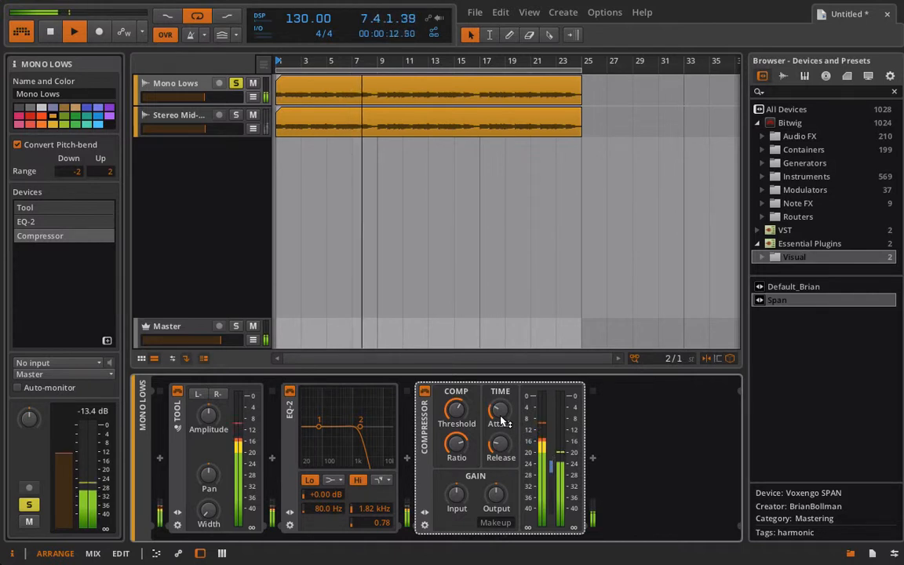
left_click_drag(497, 489, 497, 469)
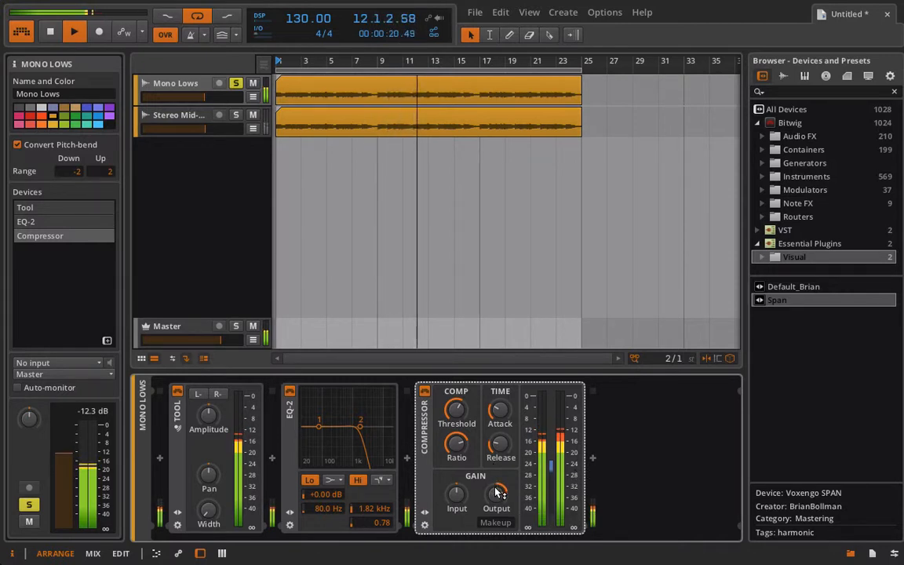
left_click_drag(495, 487, 496, 483)
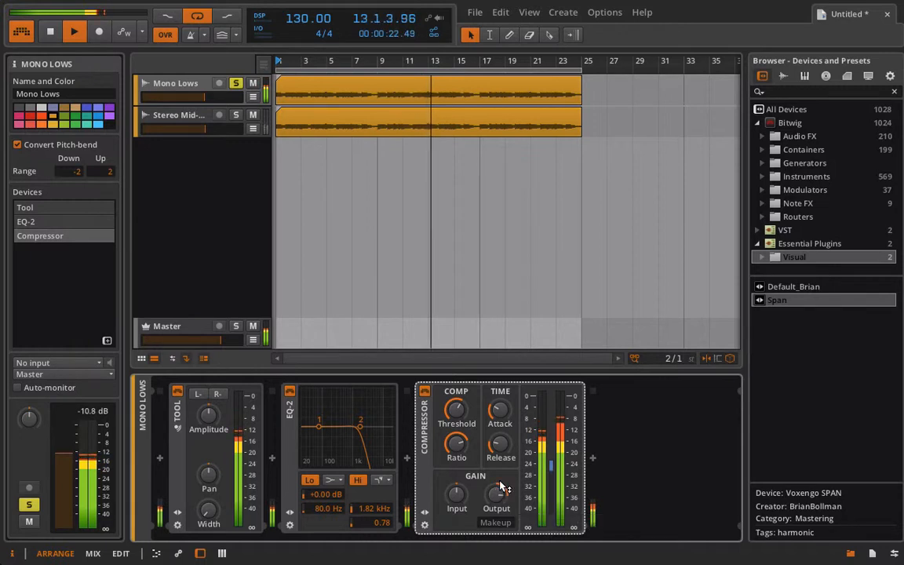
key("space")
Step: Add an EQ-5 after the Compressor on Mono Lows and boost its band 1 lowshelf by 3 dB at 111 Hz
left_click(592, 459)
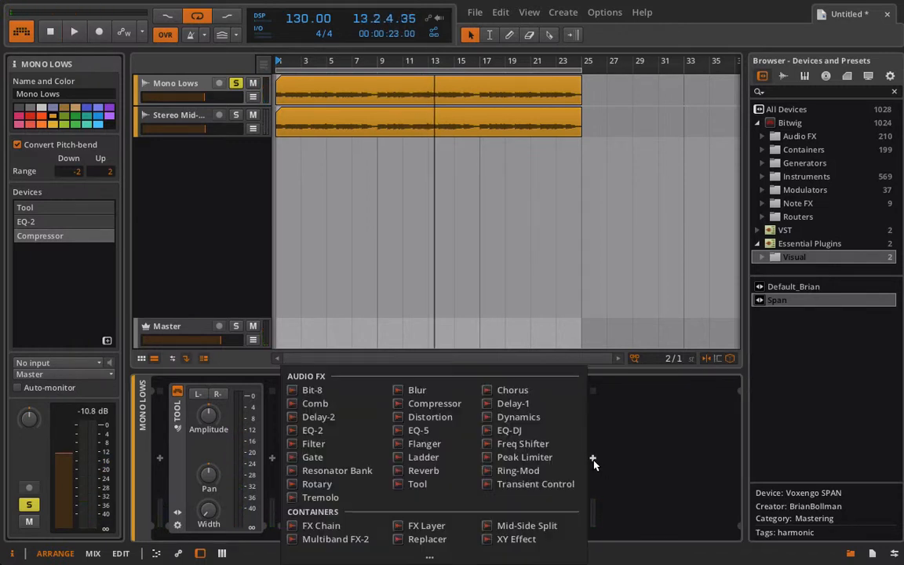
left_click(433, 432)
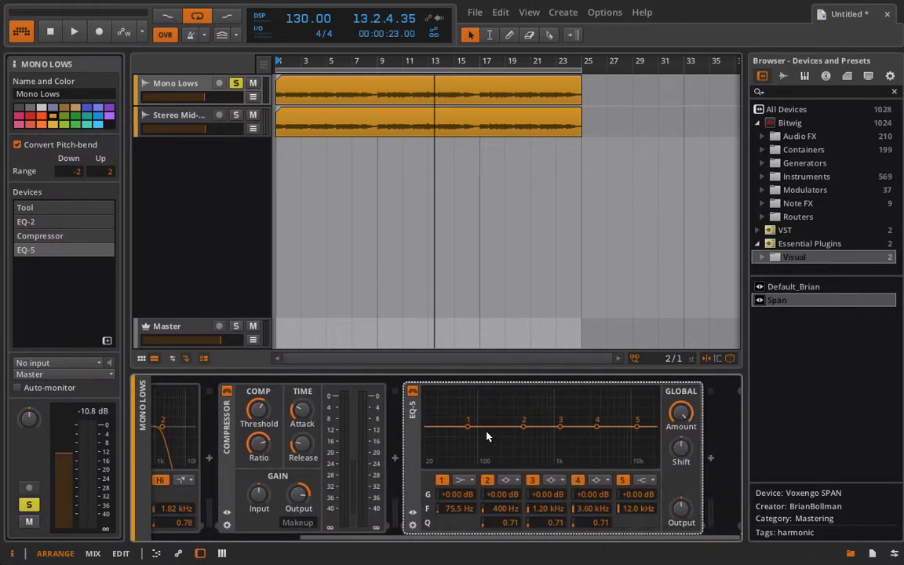
left_click(465, 480)
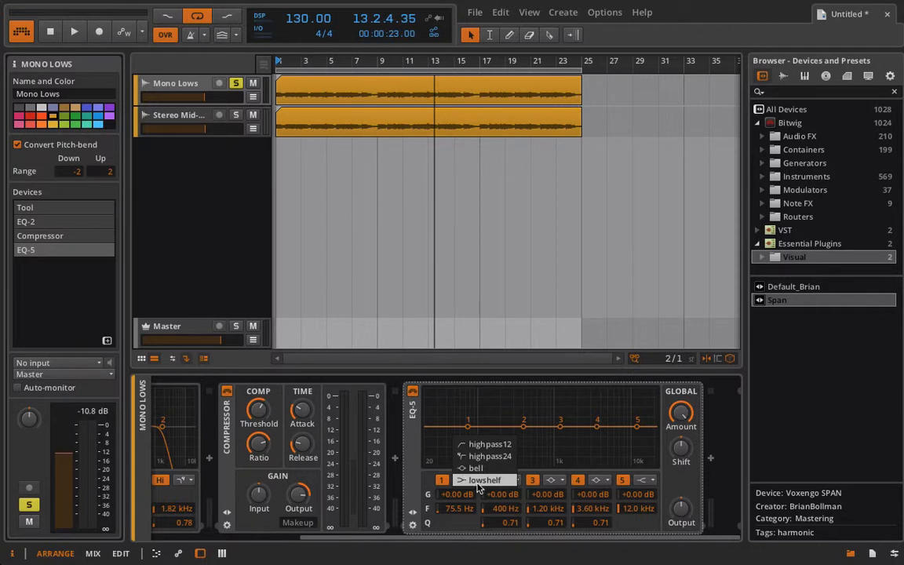
left_click(484, 481)
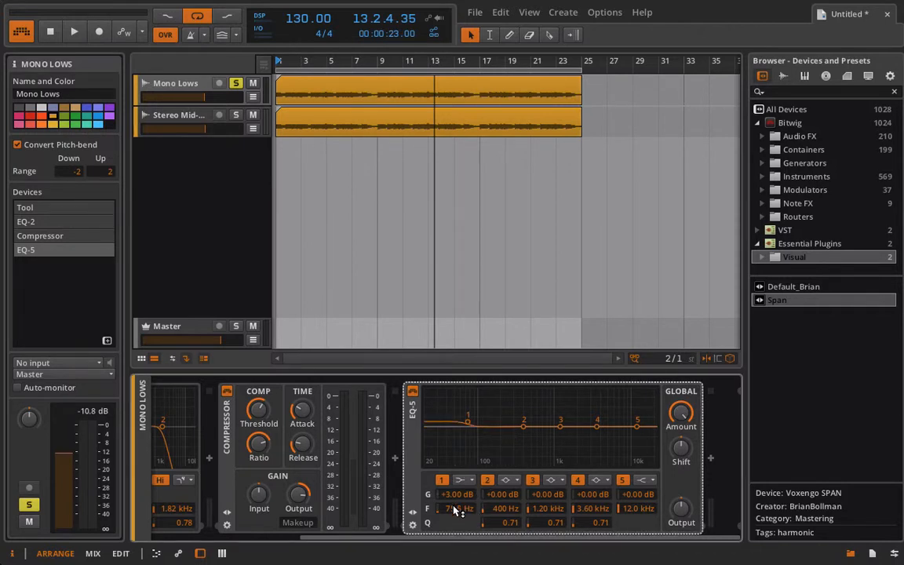
left_click_drag(453, 508, 453, 503)
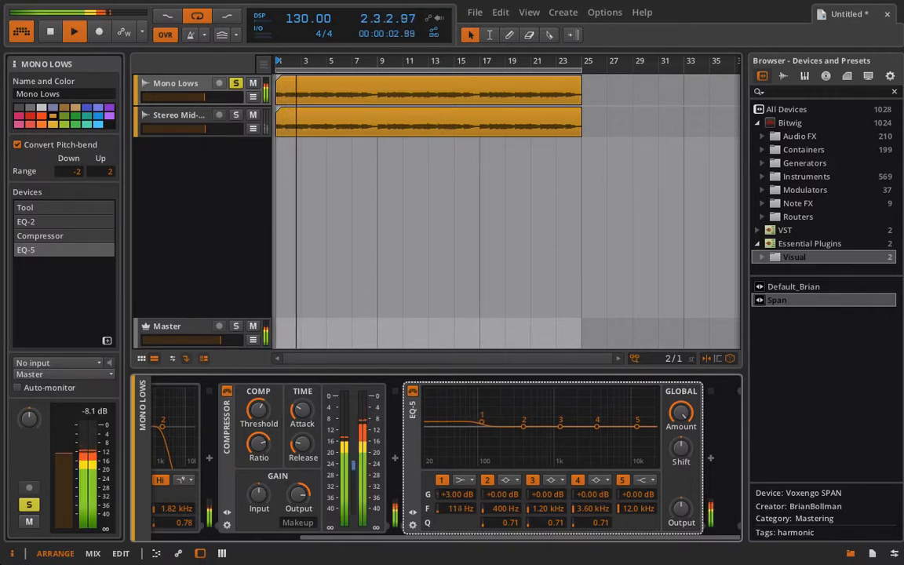
left_click(513, 480)
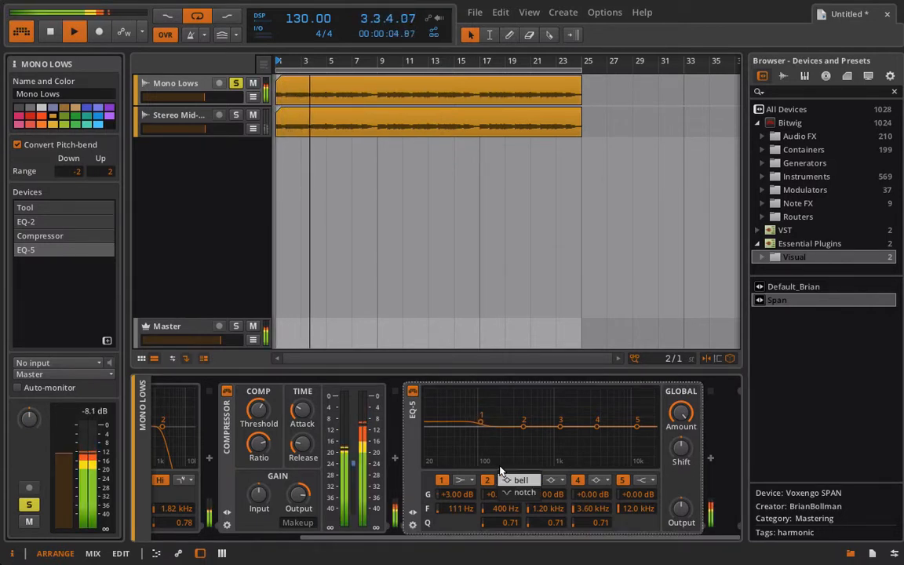
left_click(518, 480)
left_click(560, 481)
left_click(562, 481)
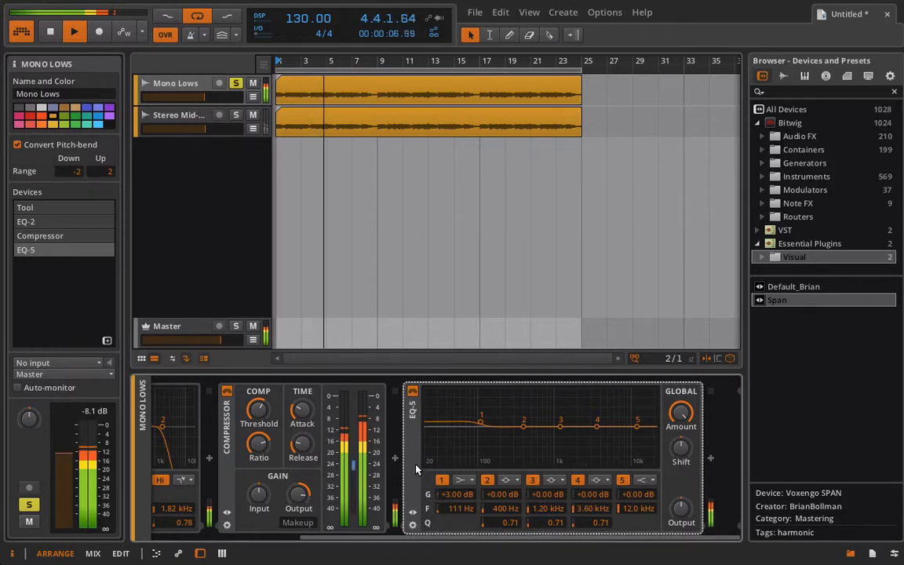
Step: Insert an EQ-2 between the Compressor and the EQ-5 on Mono Lows, with its low band set to highpass24
left_click(396, 460)
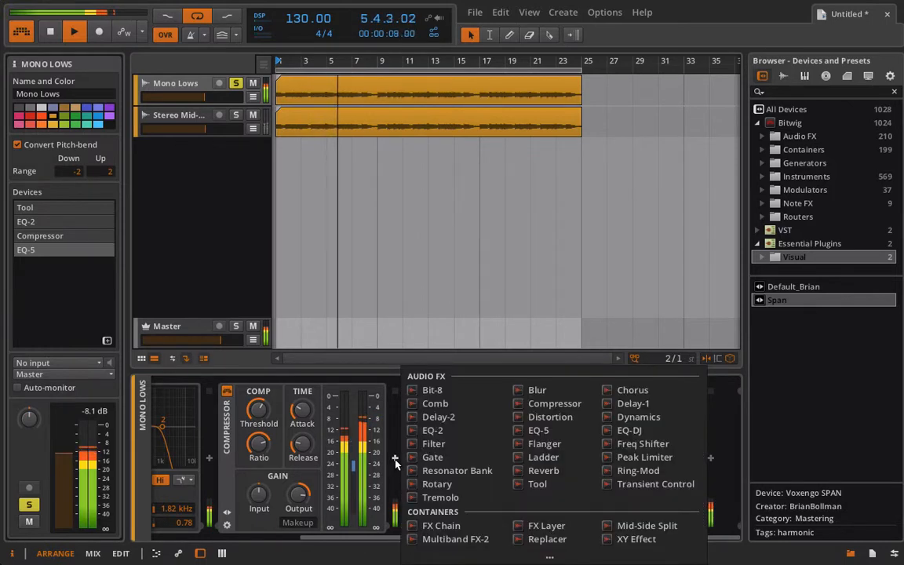
left_click(431, 428)
left_click(455, 479)
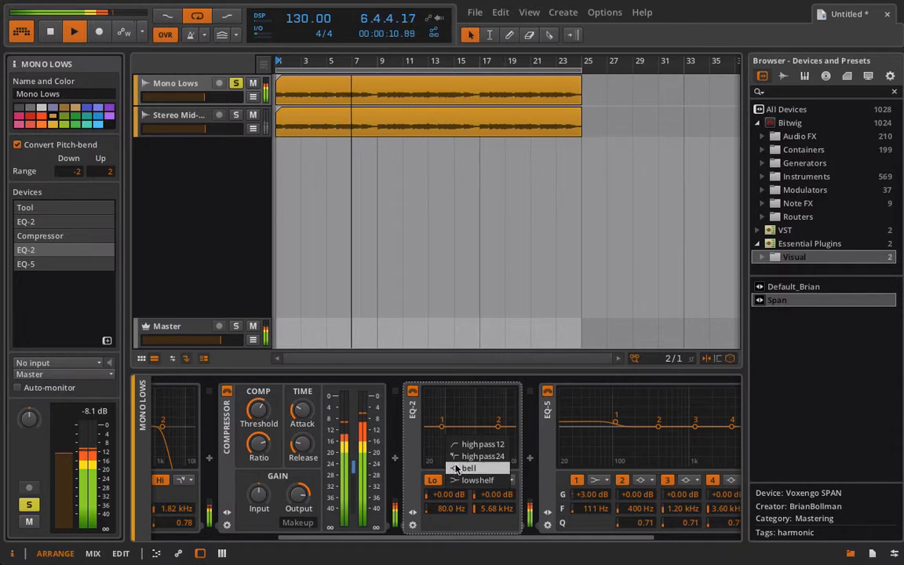
left_click(456, 403)
Step: Set the new EQ-2's highpass frequency to 29.6 Hz during playback, then stop and unsolo Mono Lows
left_click_drag(447, 512, 447, 549)
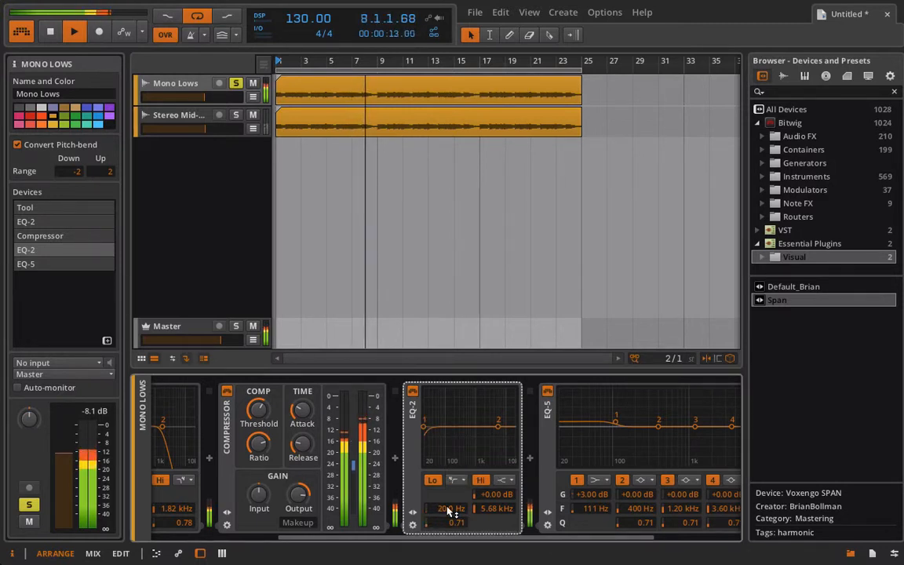
left_click_drag(449, 509, 449, 489)
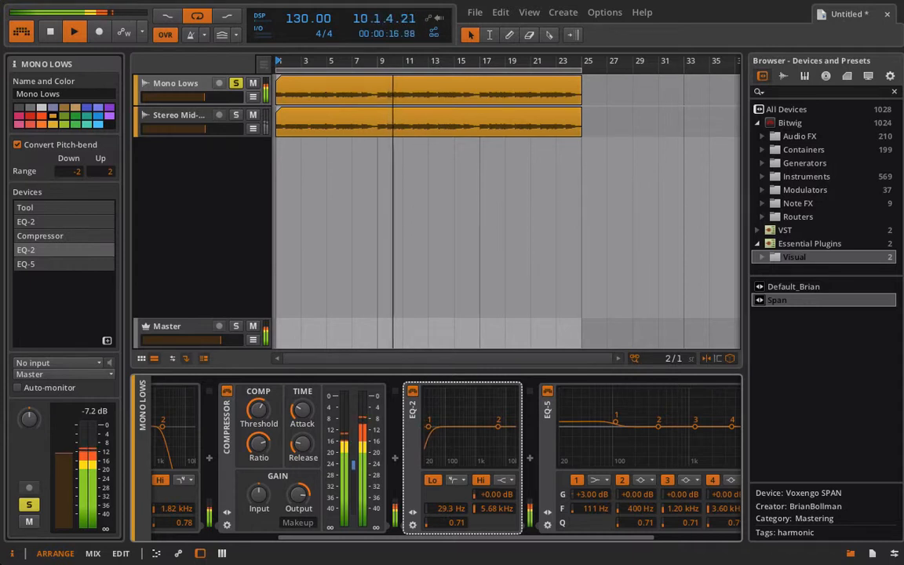
scroll(591, 438, "right", 3)
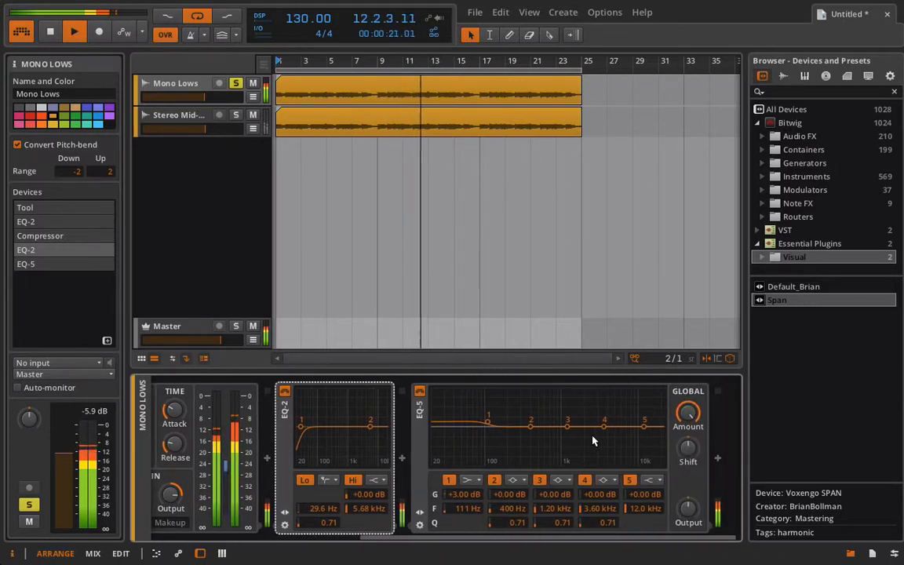
scroll(592, 441, "right", 1)
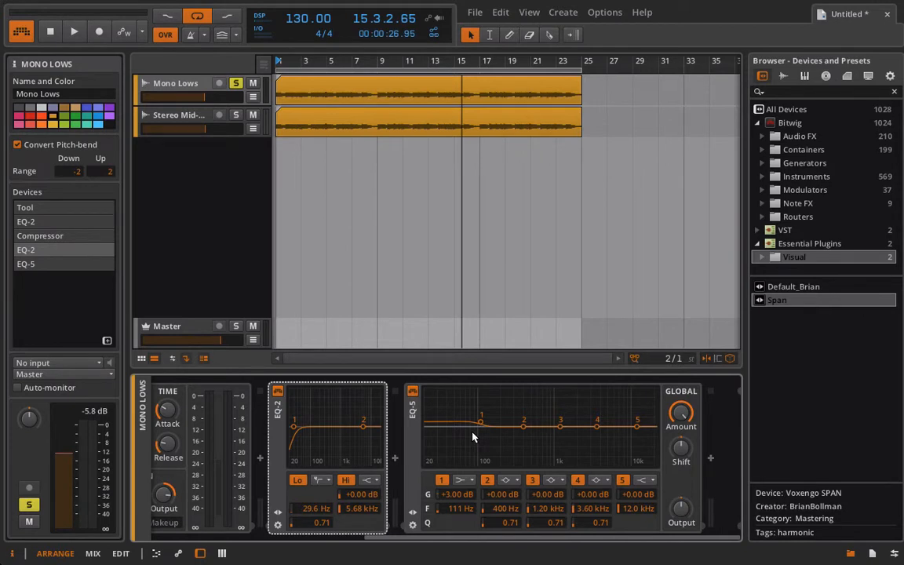
left_click(237, 84)
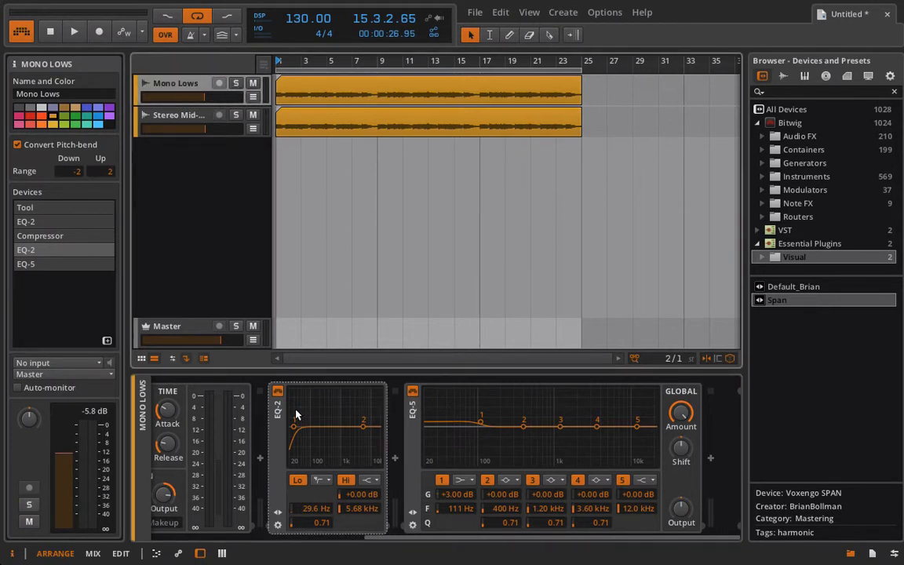
Step: Add a Distortion after the EQ-5 on Mono Lows, start playback, and reduce its Mix and Drive
left_click(708, 459)
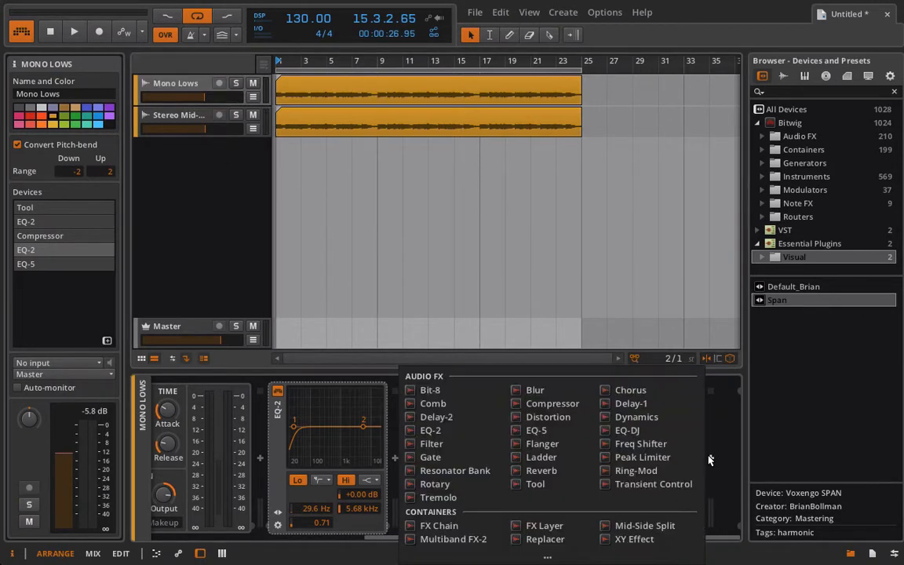
left_click(570, 422)
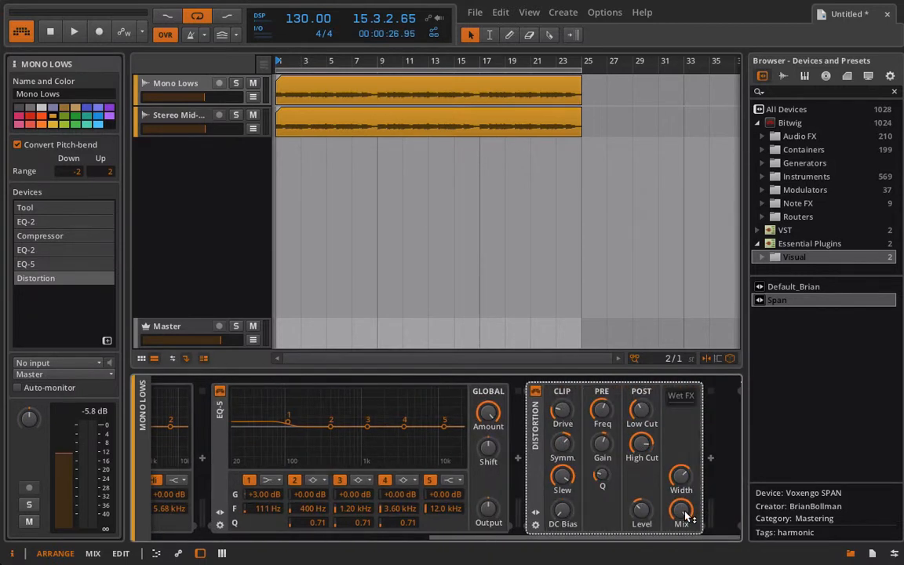
key("space")
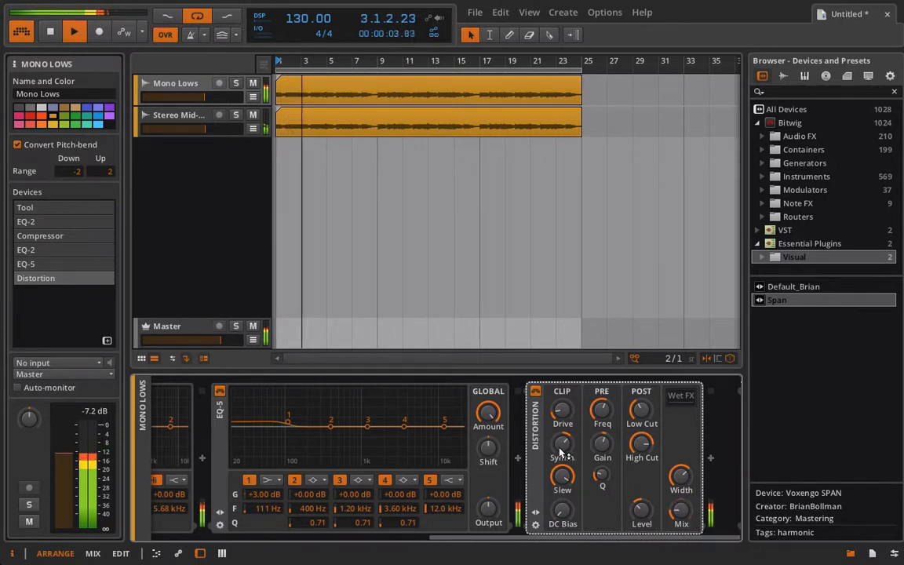
Step: Lower the Distortion's symmetry, high cut and low cut on Mono Lows, and set its Level to about -7.40 dB
left_click_drag(561, 450, 561, 504)
left_click_drag(562, 479, 562, 477)
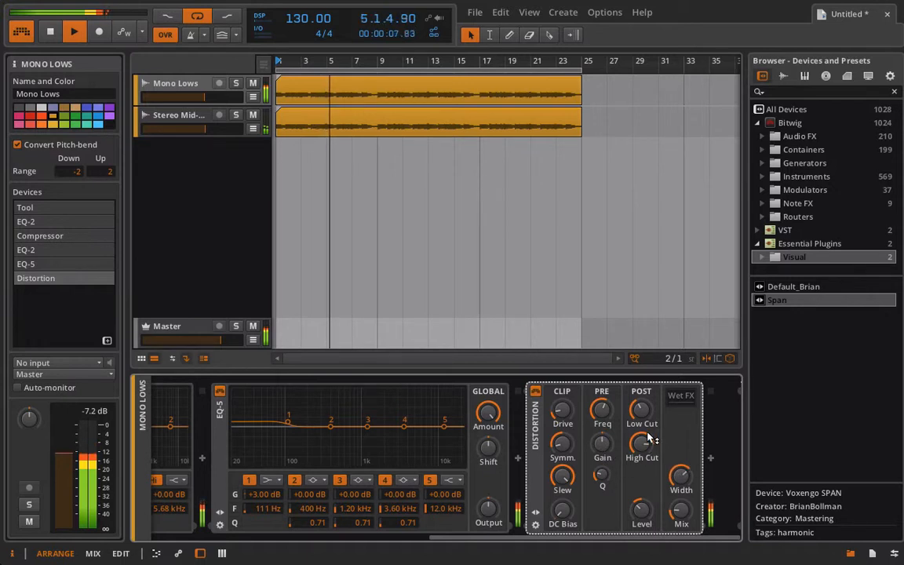
left_click_drag(646, 439, 646, 471)
left_click_drag(644, 414, 642, 533)
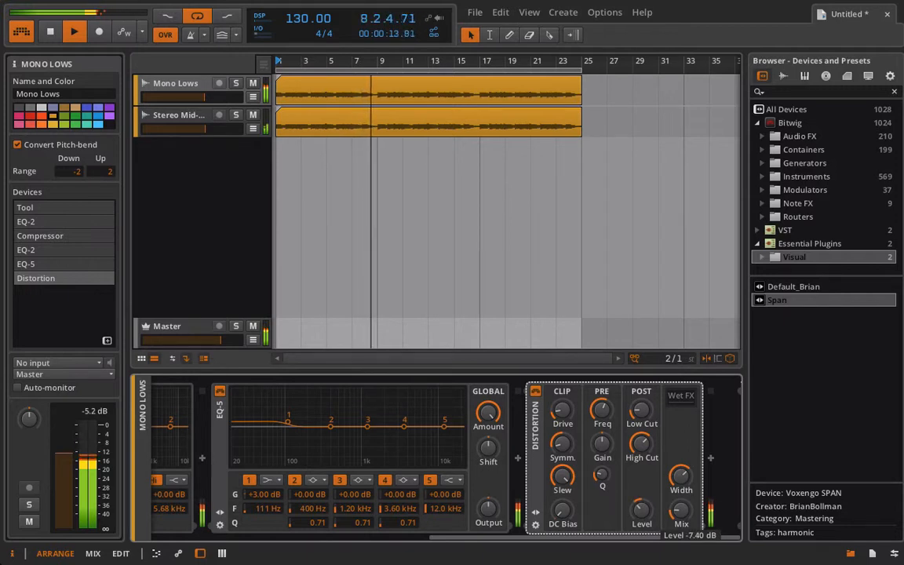
Step: Fine-tune the Distortion's Drive and Mix, reduce its stereo width to about 43.8%, and stop playback
left_click_drag(562, 413, 562, 422)
mouse_move(685, 523)
left_mouse_down()
mouse_move(681, 489)
mouse_move(680, 514)
left_mouse_up()
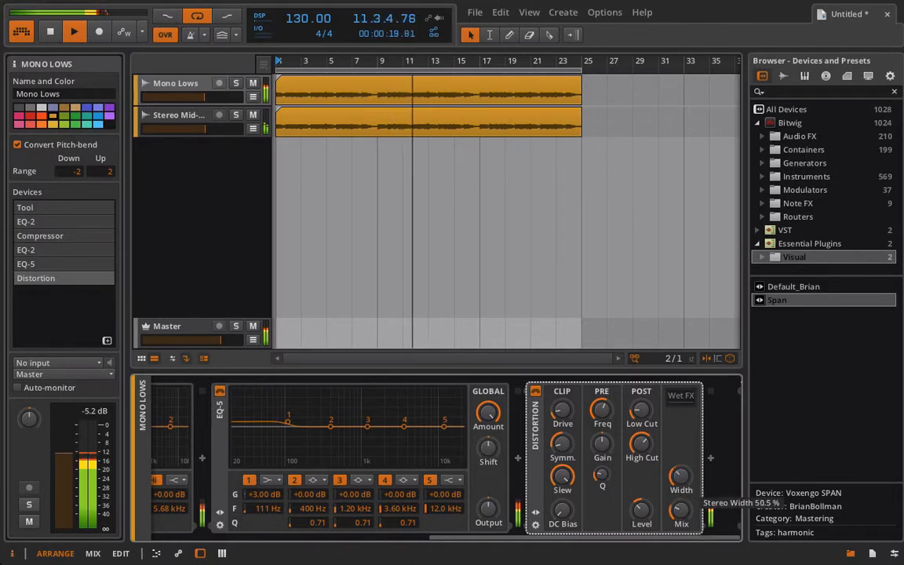
key("space")
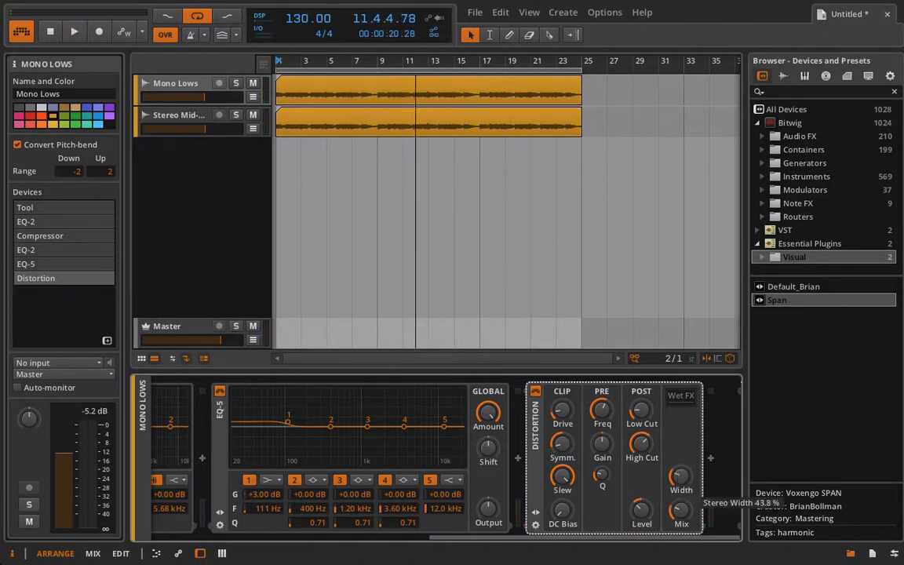
Step: Balance the layers by ear during playback, lowering the Mono Lows volume and raising Stereo Mid-Highs to about -4.27 dB
key("space")
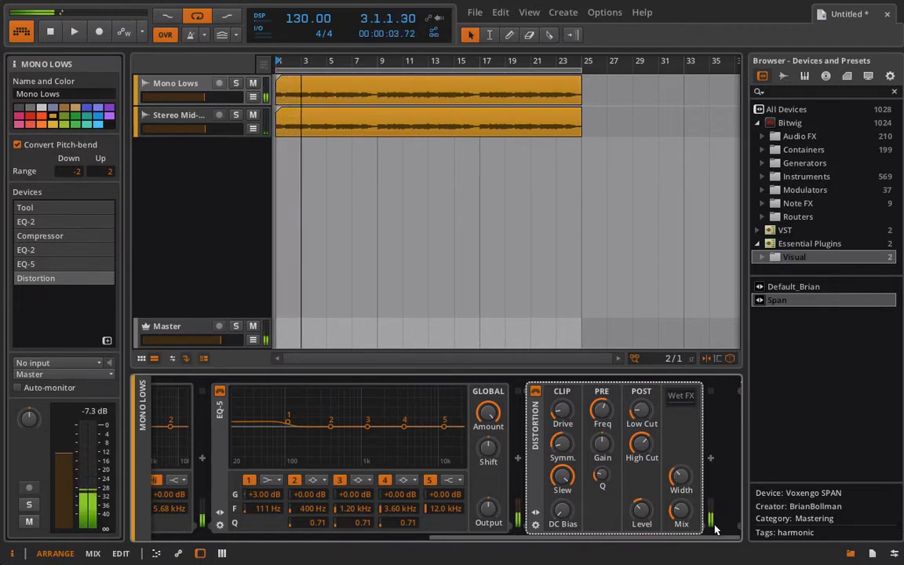
key("space")
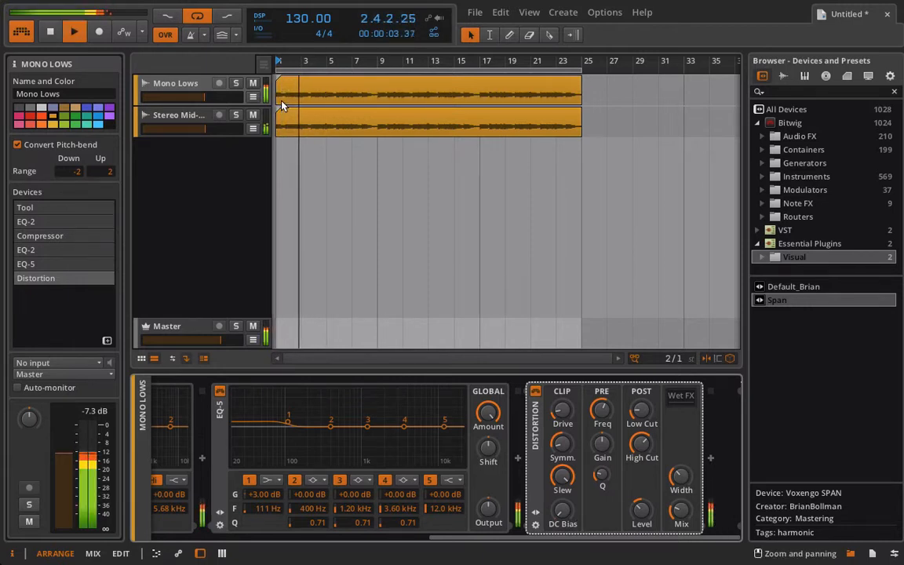
key("space")
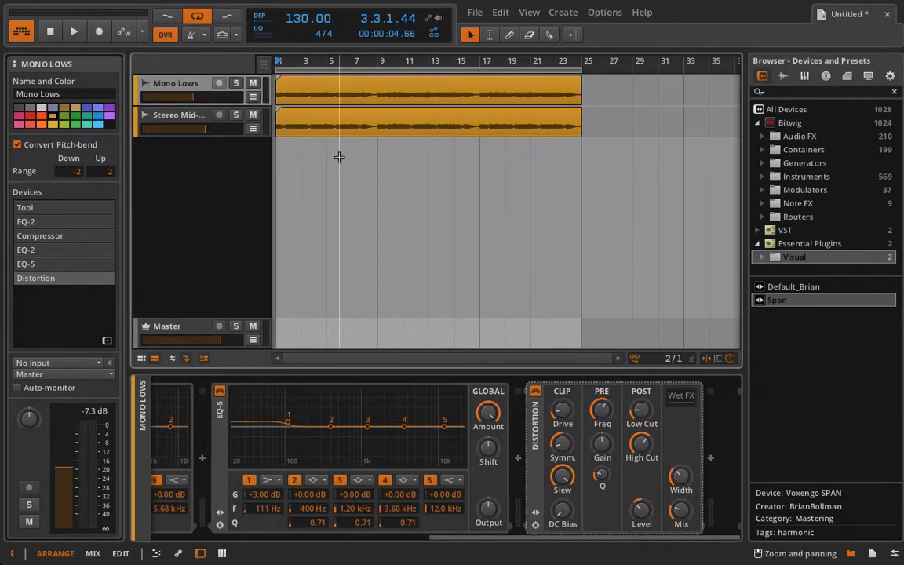
left_click(173, 115)
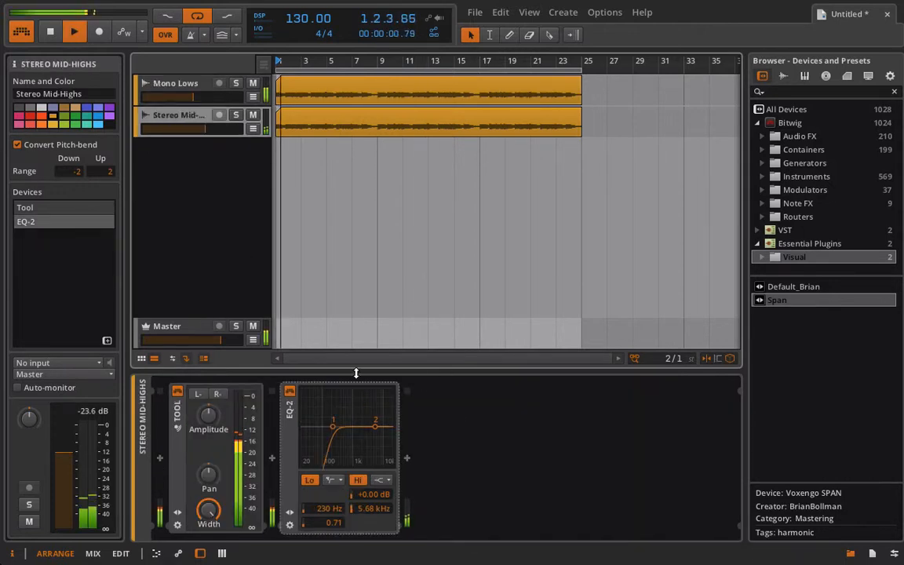
left_click_drag(205, 129, 208, 129)
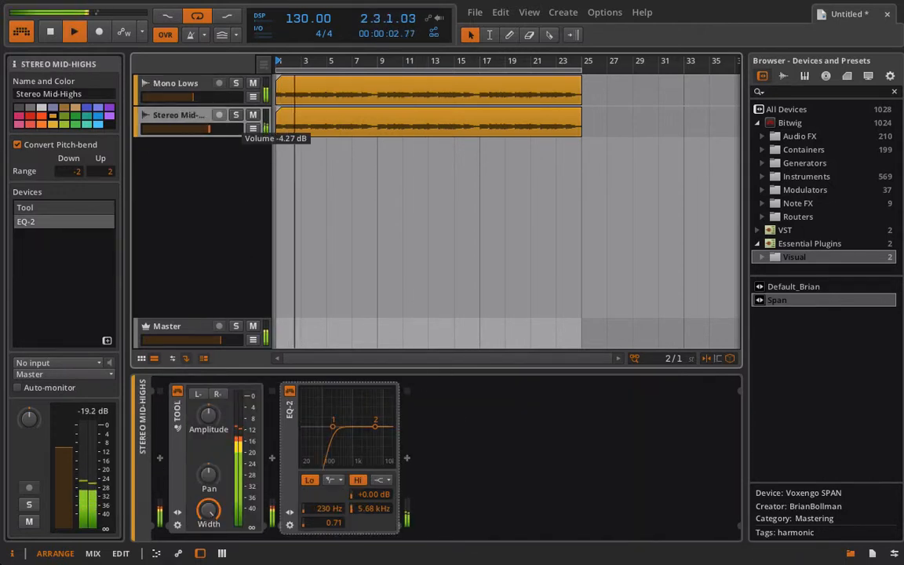
Step: Create an effect track and add a Reverb device to it
left_click(407, 458)
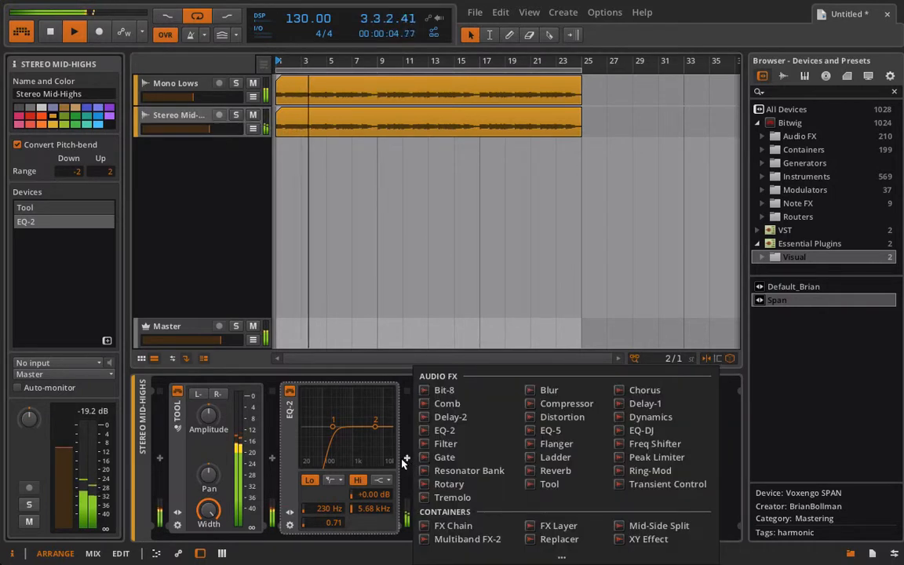
left_click(361, 412)
right_click(201, 299)
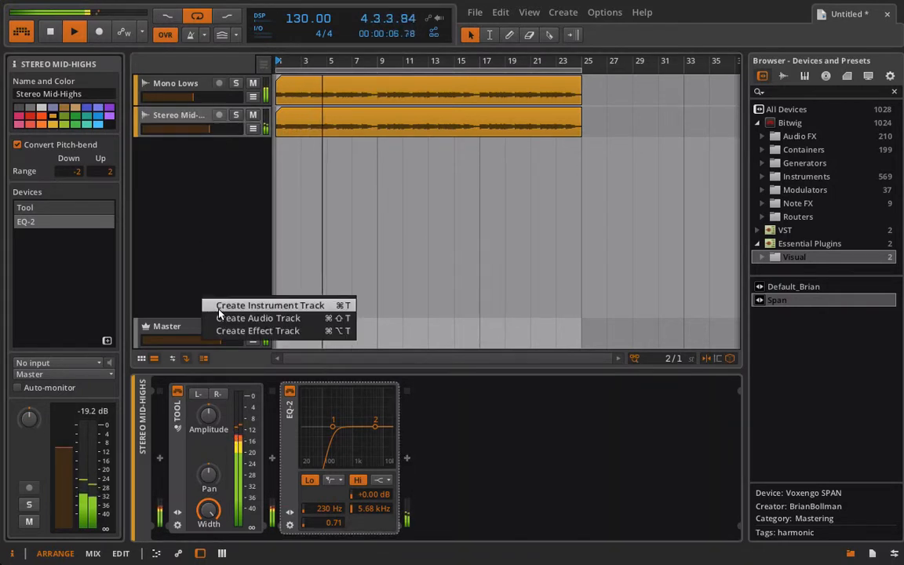
left_click(220, 331)
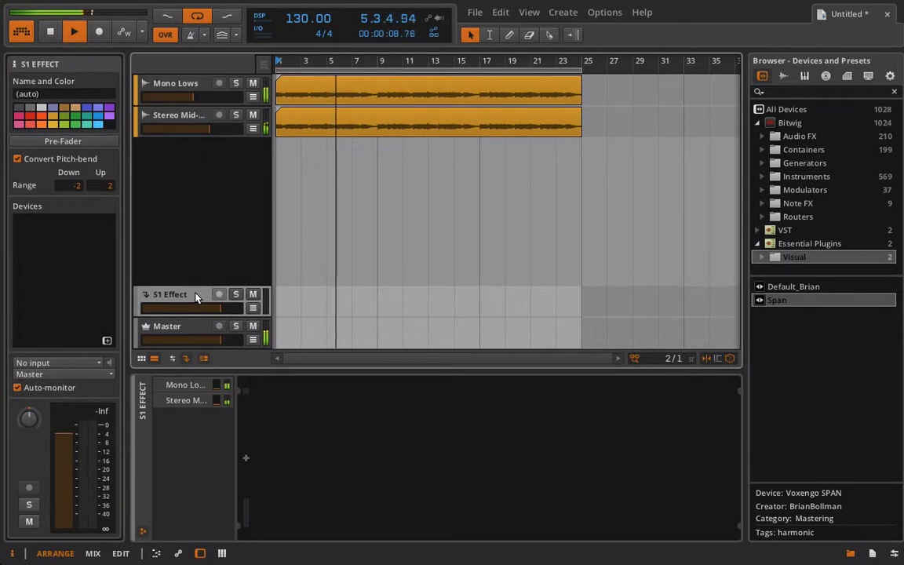
left_click(245, 462)
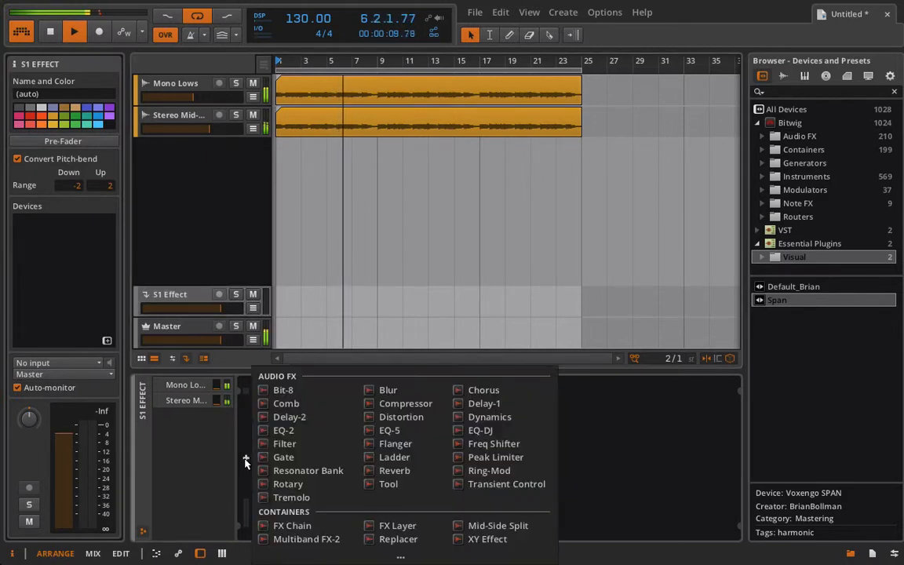
left_click(400, 470)
Step: Load the Falling Hall preset in the Reverb, increase its Width, and stop playback
left_click_drag(296, 402, 289, 422)
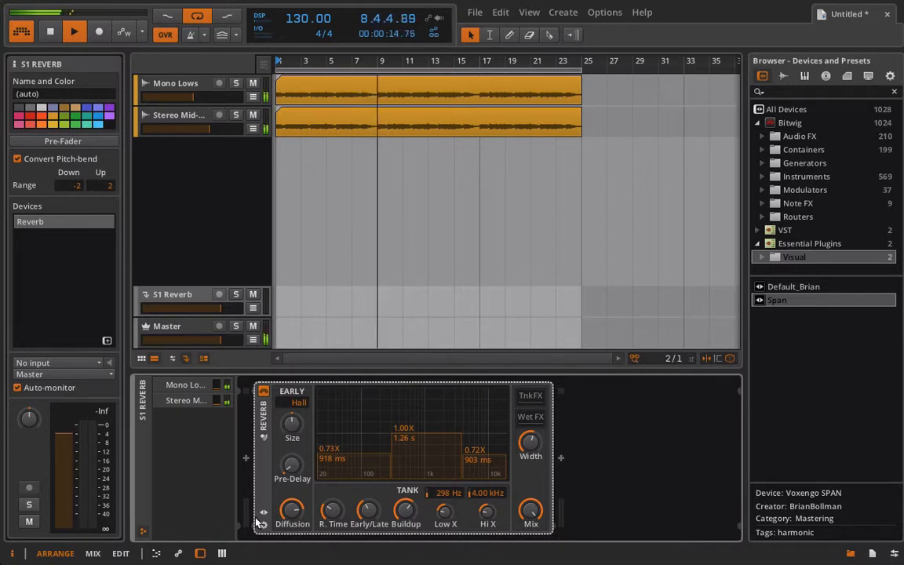
left_click(262, 514)
left_click(286, 394)
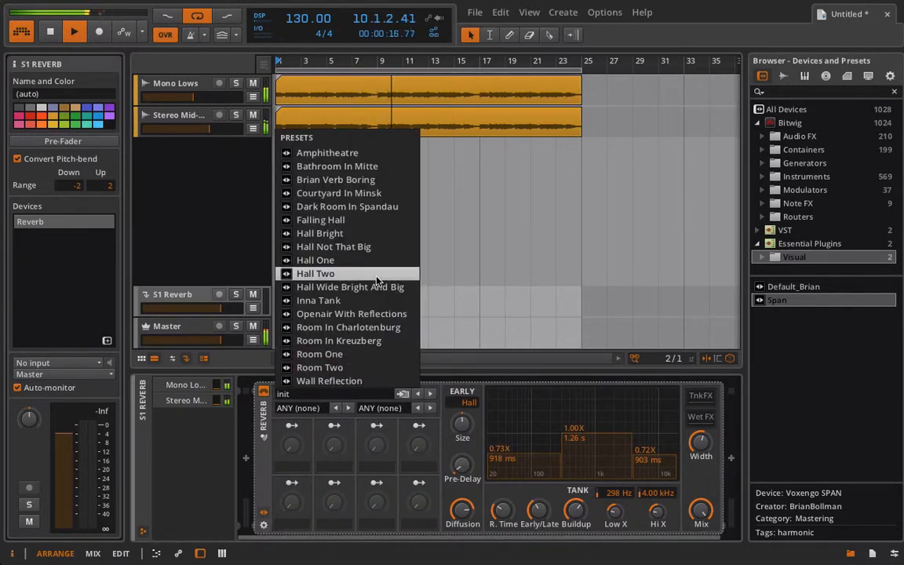
left_click(363, 222)
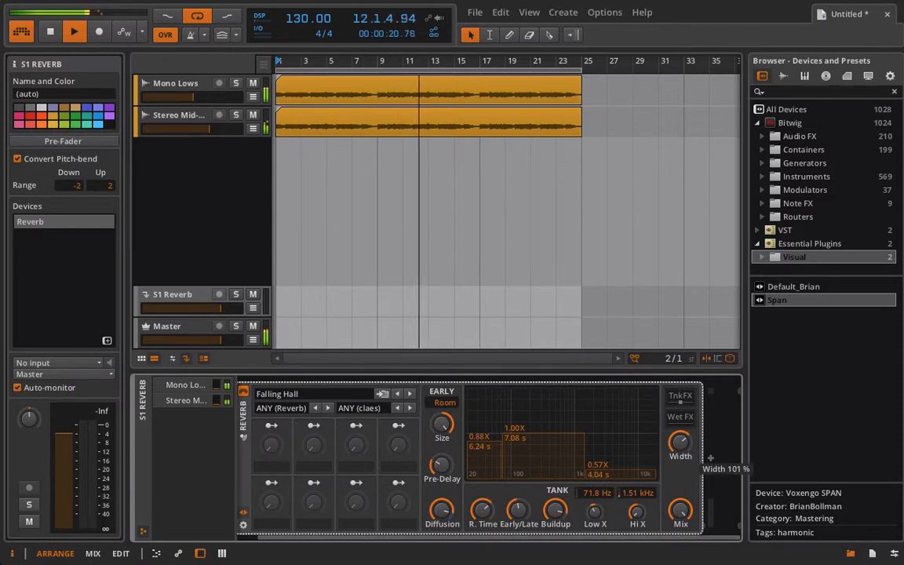
key("space")
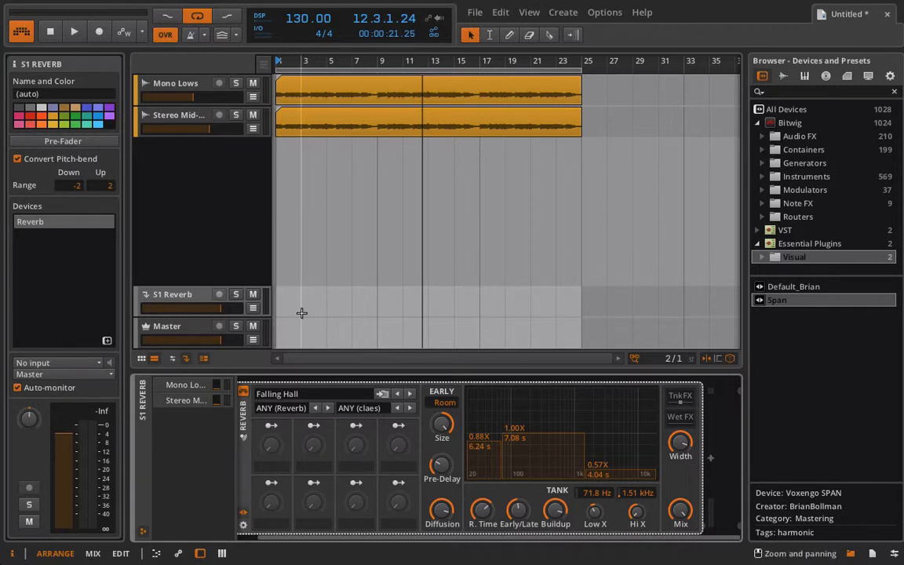
Step: Raise the send from Stereo Mid-Highs to S1 Reverb during playback
left_click(176, 126)
key("space")
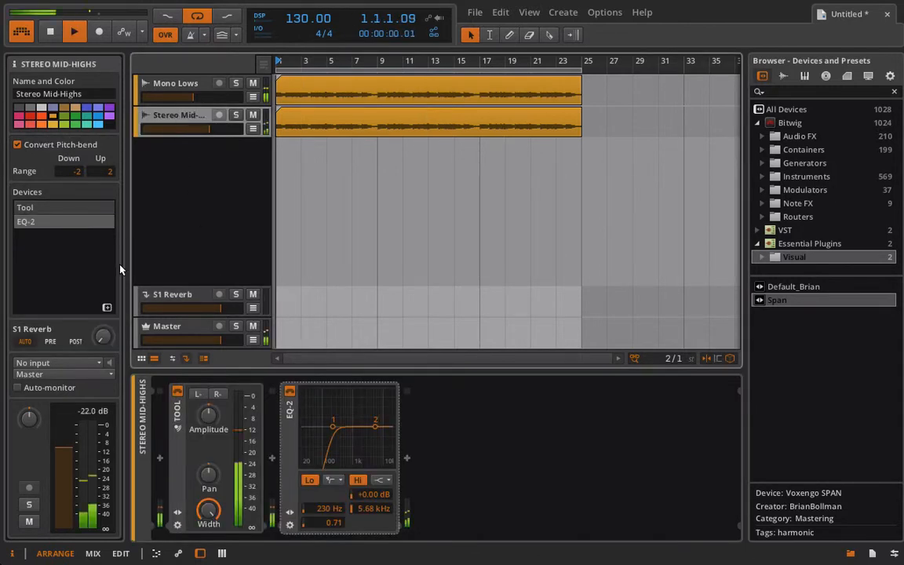
left_click_drag(102, 335, 102, 314)
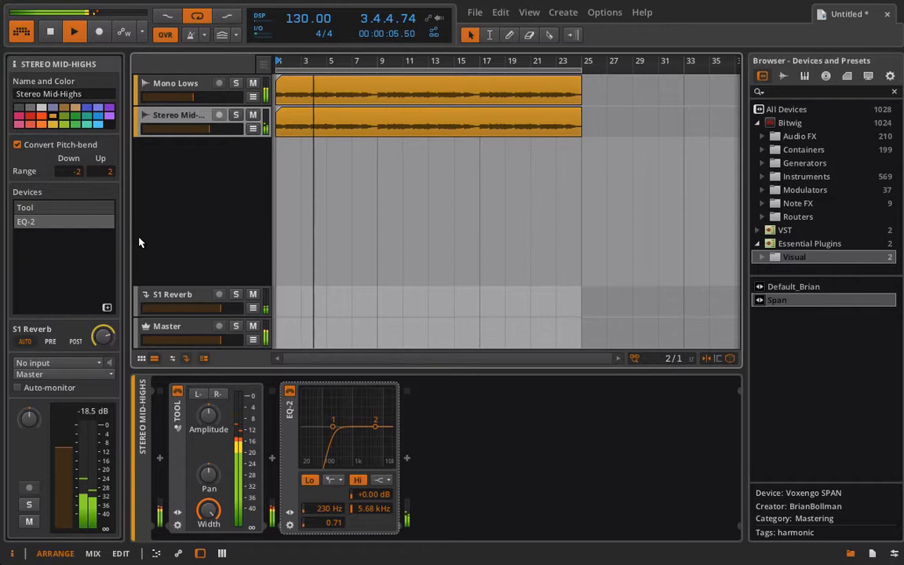
left_click(163, 76)
left_click(174, 118)
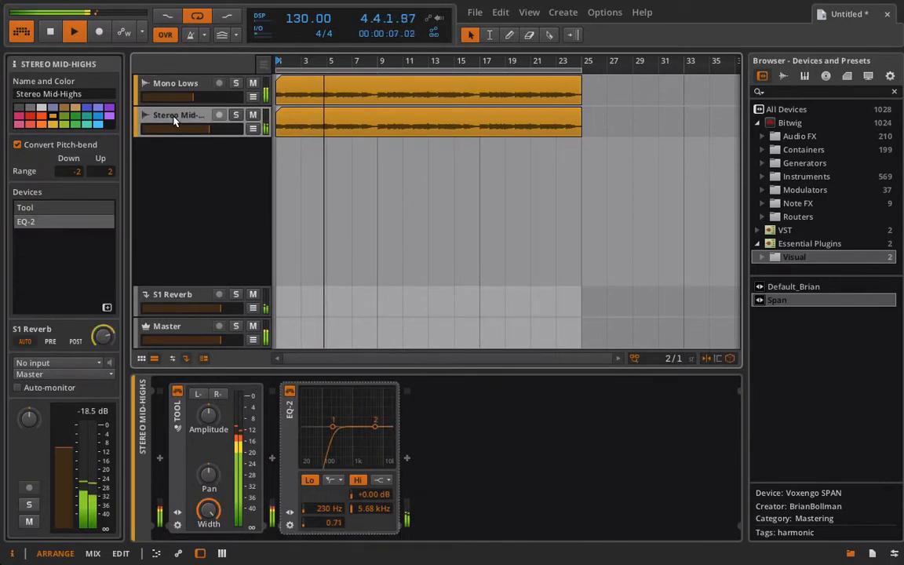
Step: Solo the S1 Reverb track and show its Reverb device for editing
left_click(236, 296)
right_click(235, 296)
left_click(235, 296)
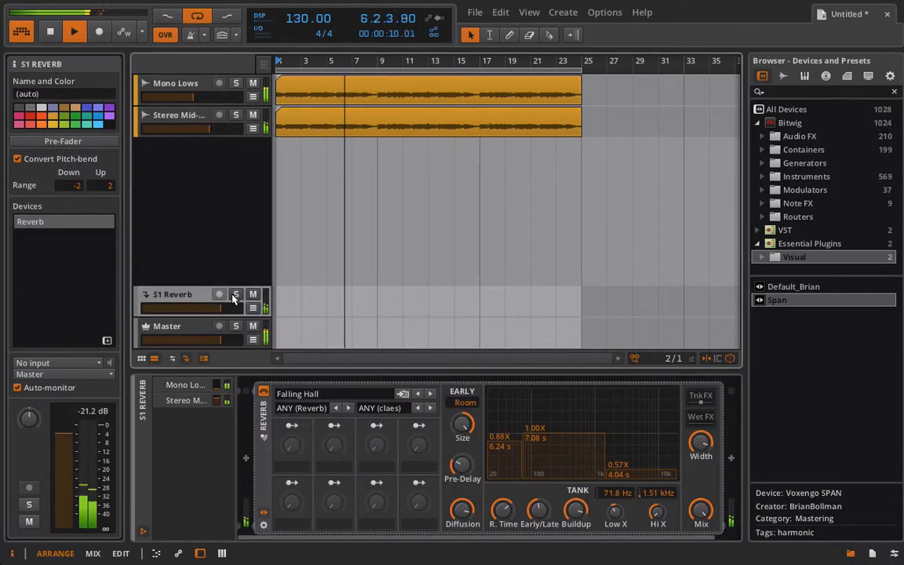
left_click(175, 115)
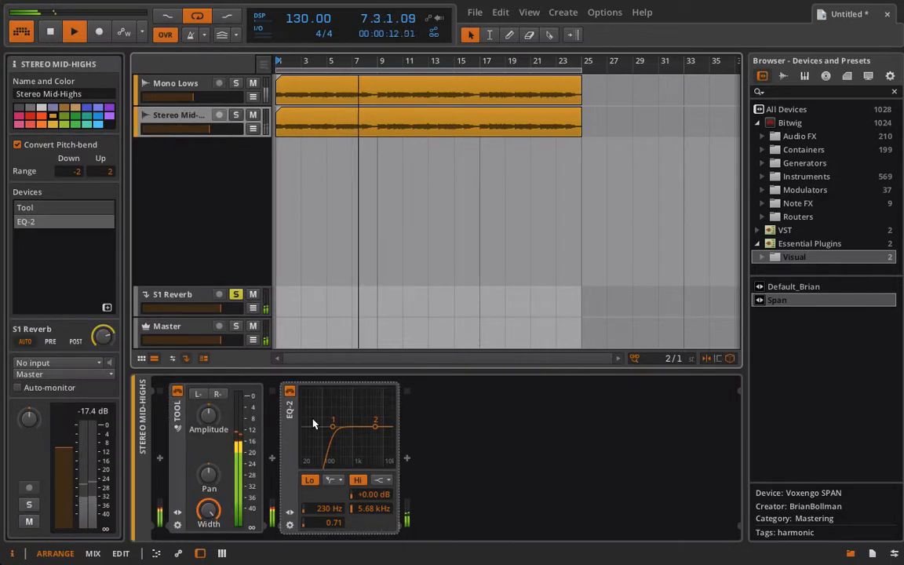
left_click(196, 294)
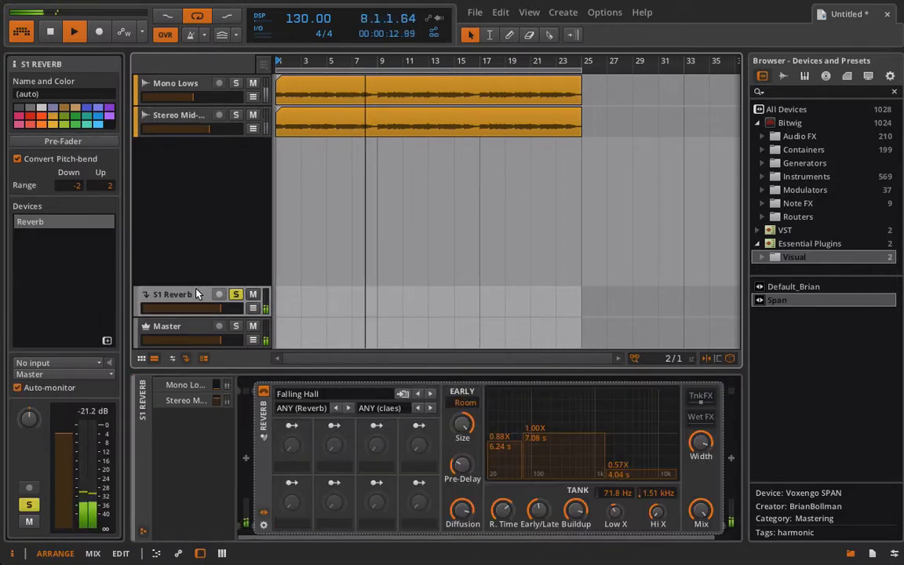
Step: Set the Reverb's low crossover to 404 Hz, band multipliers to 0.70X and 1.19X, time to 3.63 s, Early/Late to about 63%, and unsolo S1 Reverb
left_click(638, 447)
left_click_drag(522, 444, 613, 401)
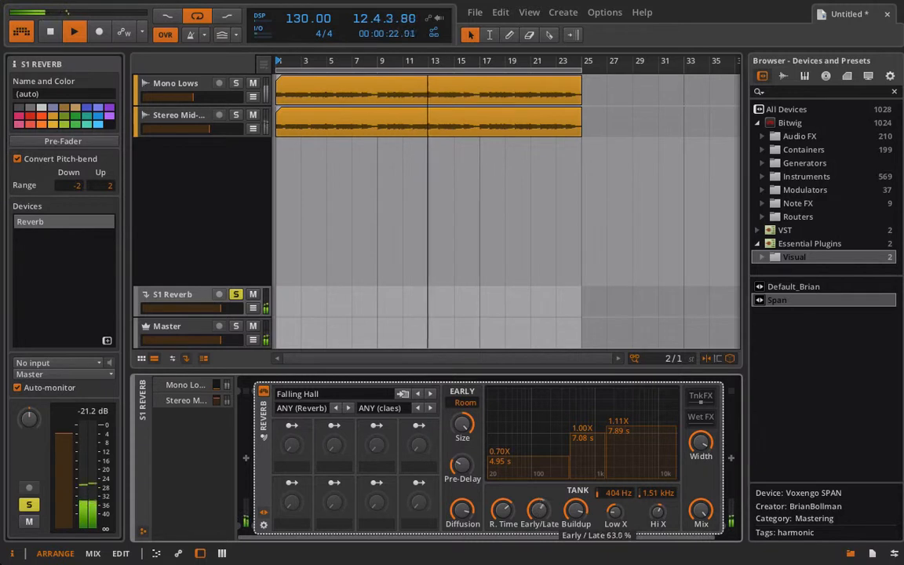
left_click_drag(508, 520, 508, 540)
left_click_drag(660, 522, 660, 516)
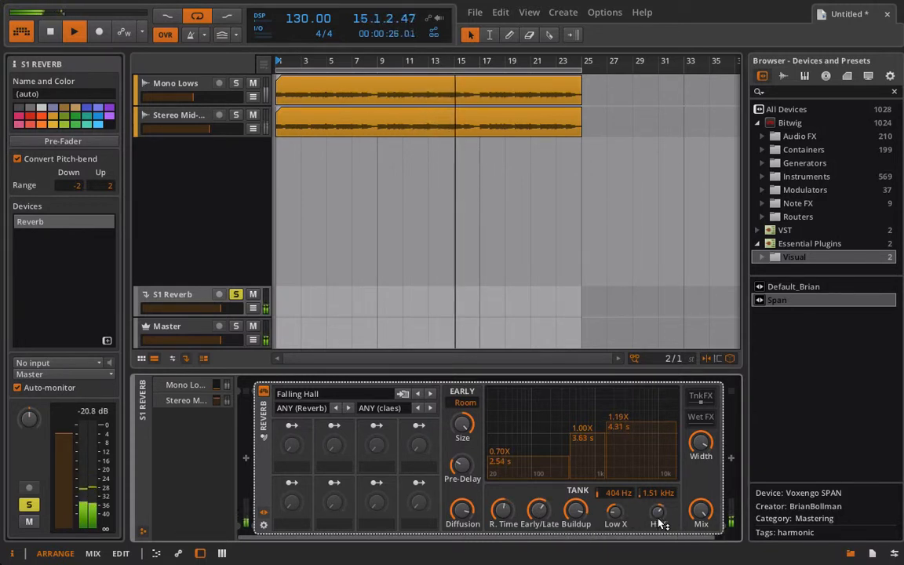
left_click(234, 296)
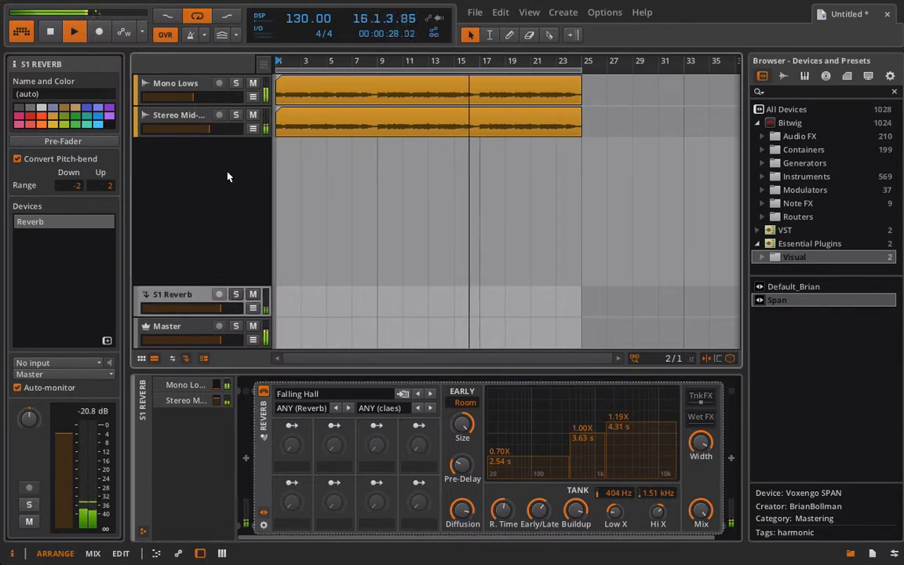
Step: Set the Stereo Mid-Highs volume to about -4.66 dB and add a Delay-2 after its EQ-2, restarting playback
mouse_move(208, 129)
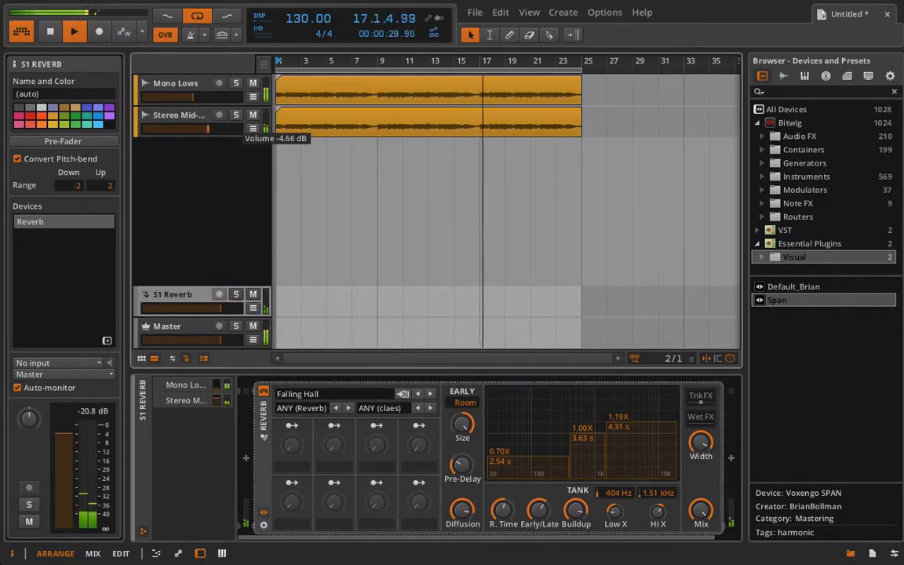
left_click(196, 124)
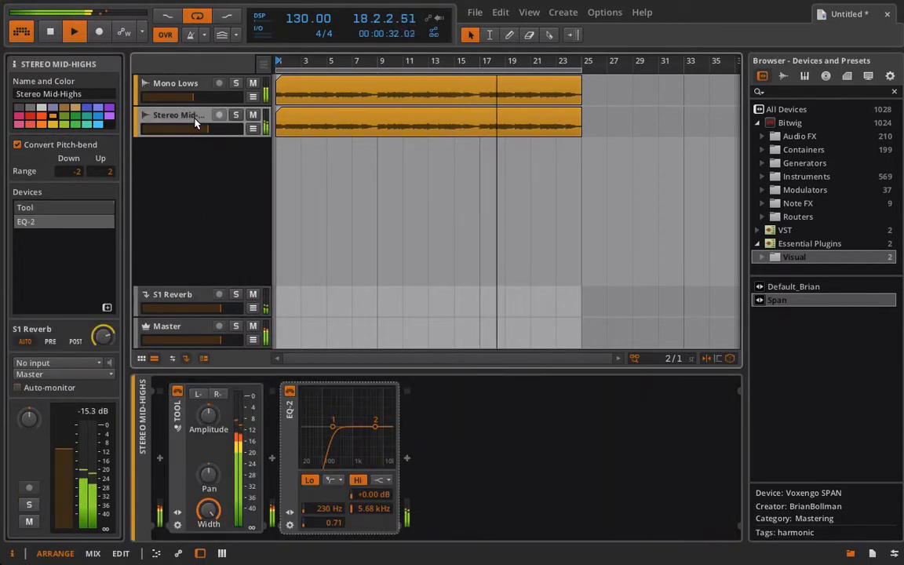
left_click(406, 459)
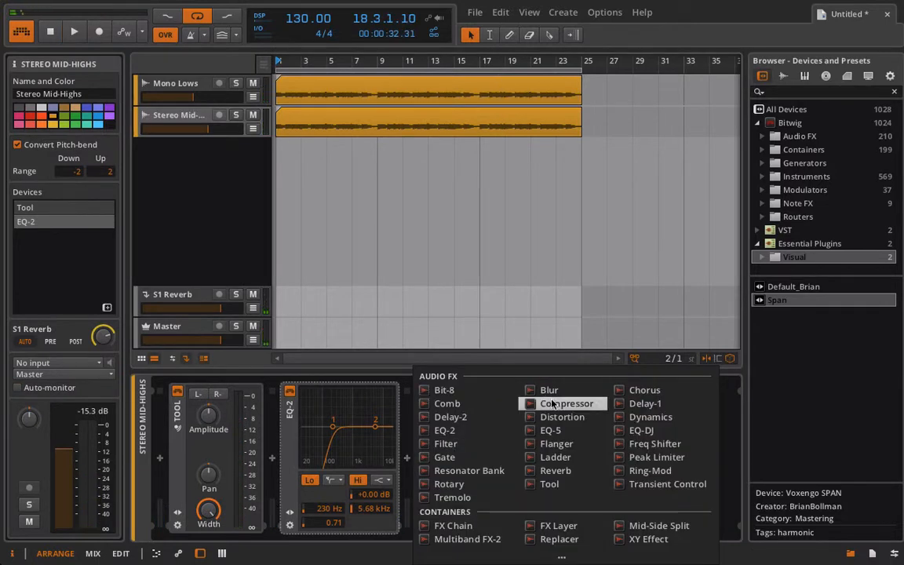
left_click(478, 423)
key("space")
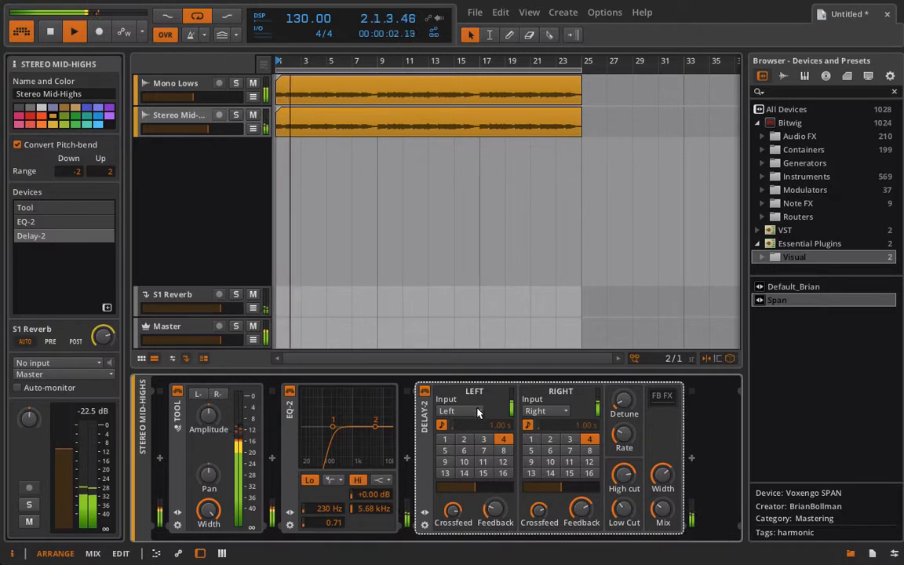
Step: Load the 3 16ths preset in the Delay-2 and set its Mix to about 43.5%
left_click(424, 514)
left_click(452, 396)
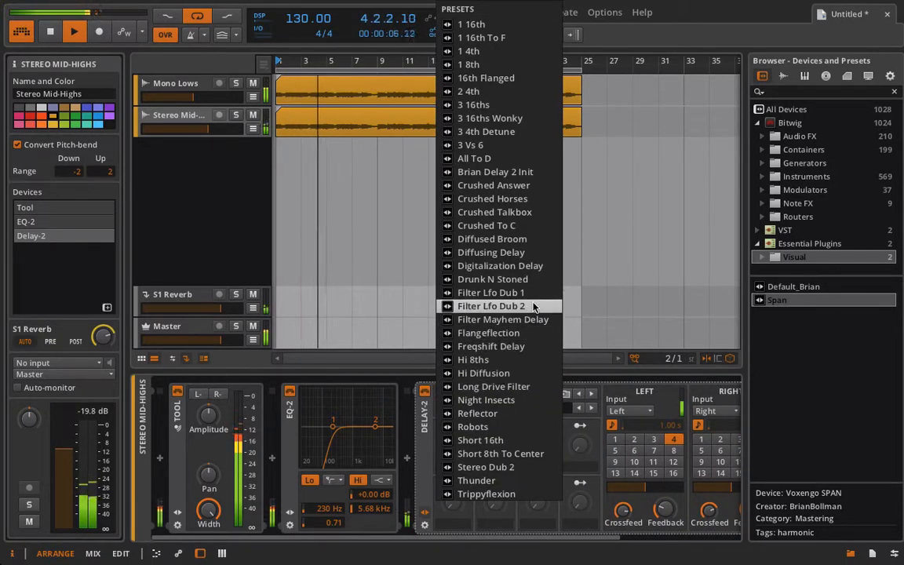
left_click(520, 111)
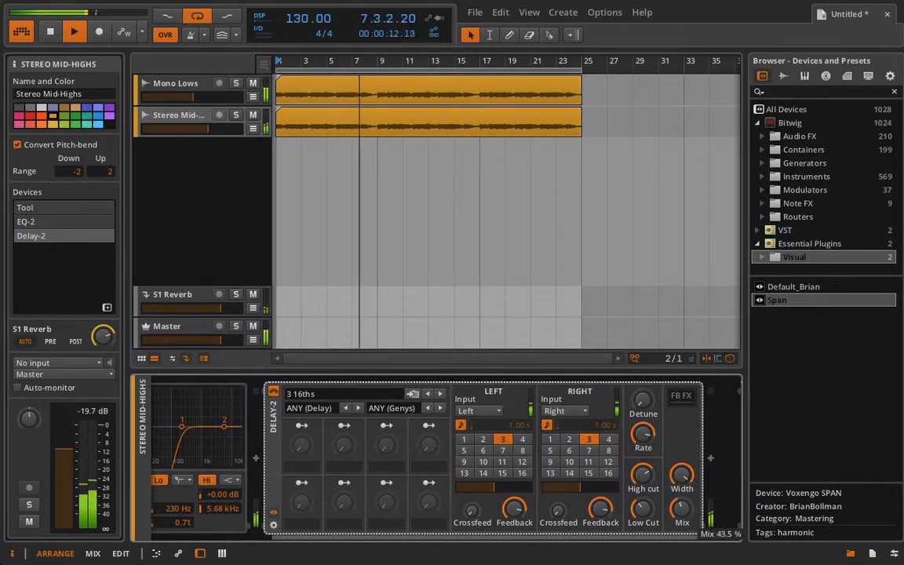
left_click(273, 514)
Step: Add a Chorus to the Delay-2's FB FX chain and set its Mix to about 32%
left_click(691, 458)
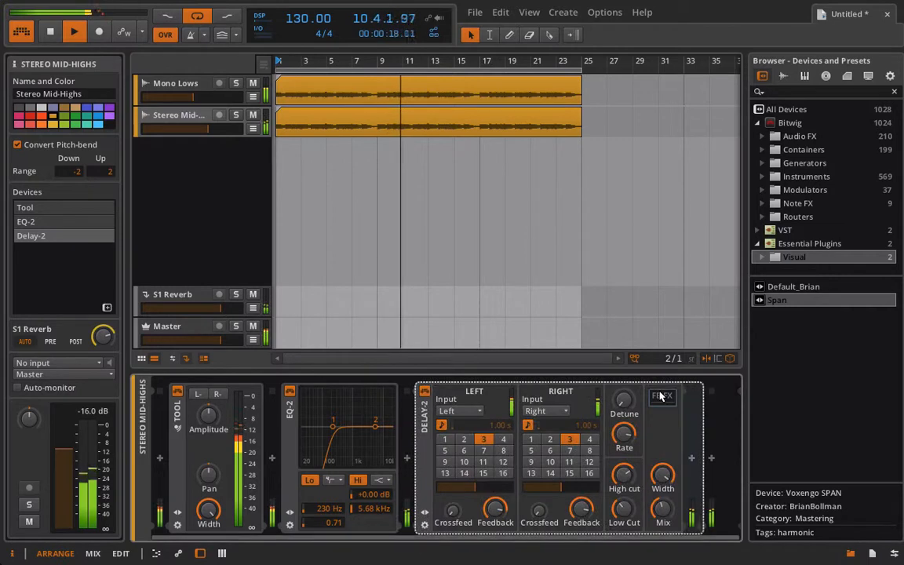
left_click(691, 460)
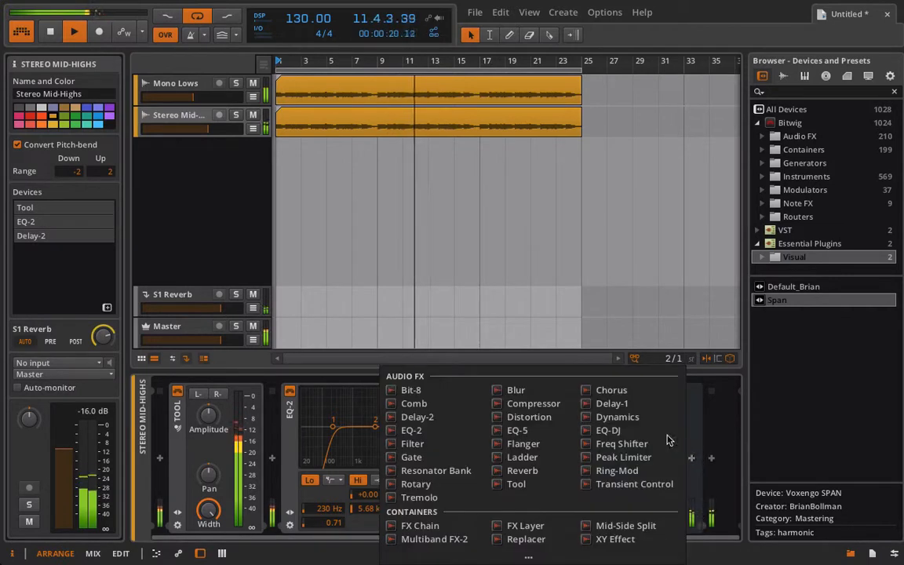
double_click(616, 392)
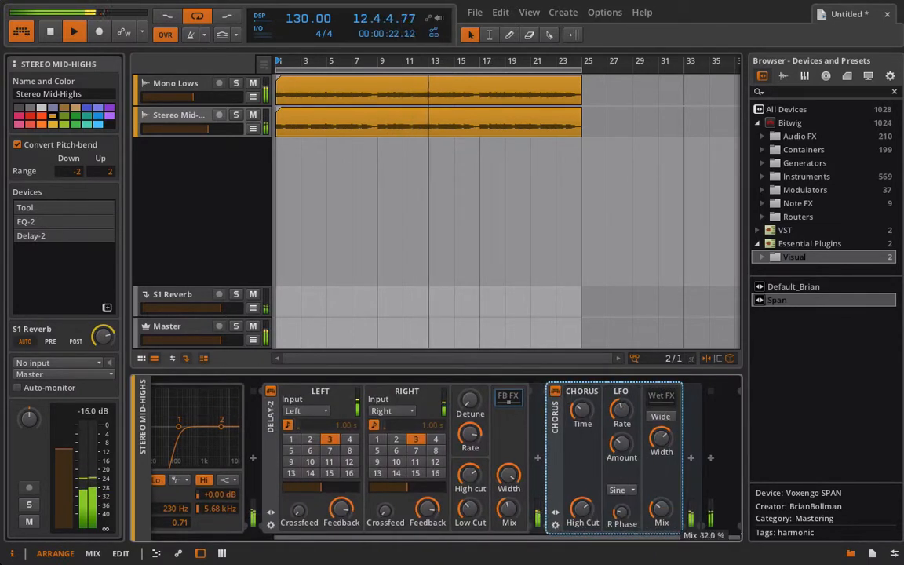
Step: Enable Wide on the Chorus in the Delay-2's FB FX chain and raise its Time, LFO Rate, High Cut and Mix
left_click(661, 416)
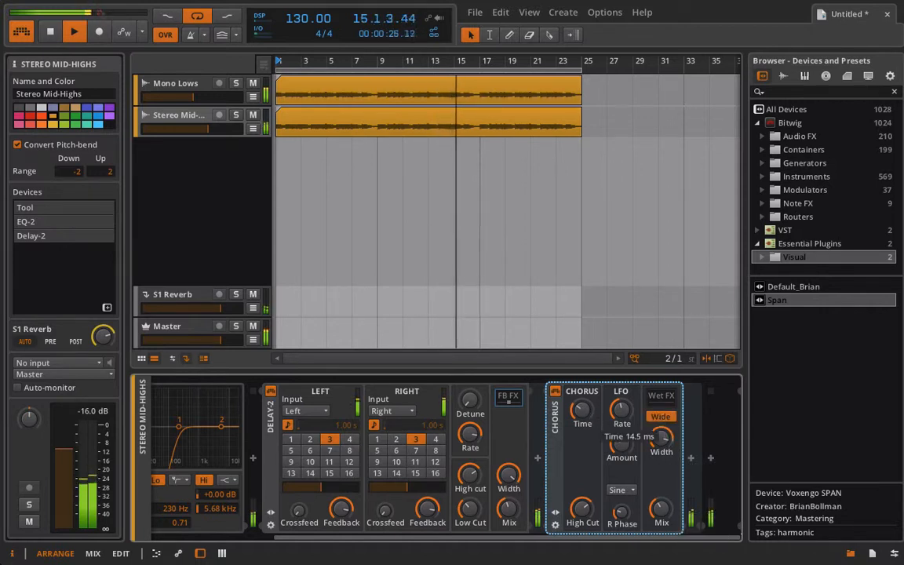
left_click_drag(624, 443, 623, 353)
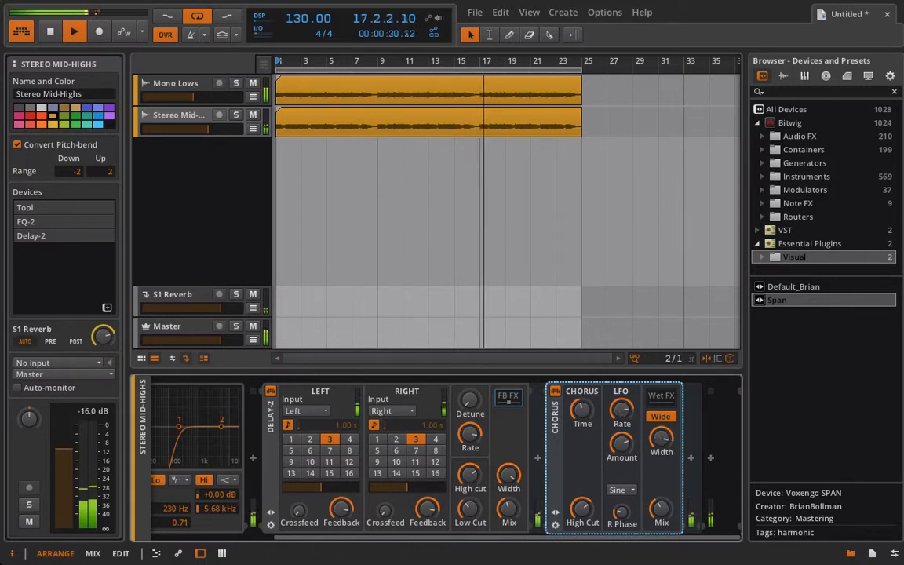
left_click_drag(660, 509, 661, 471)
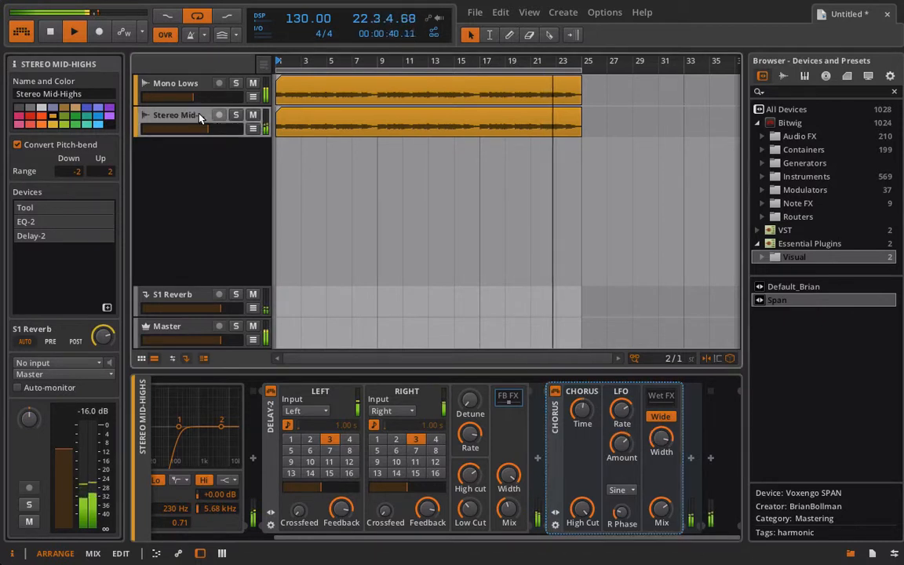
Step: Set the low cut frequency of the Stereo Mid-Highs EQ-2 to 331 Hz and solo the track
scroll(253, 527, "up", 2)
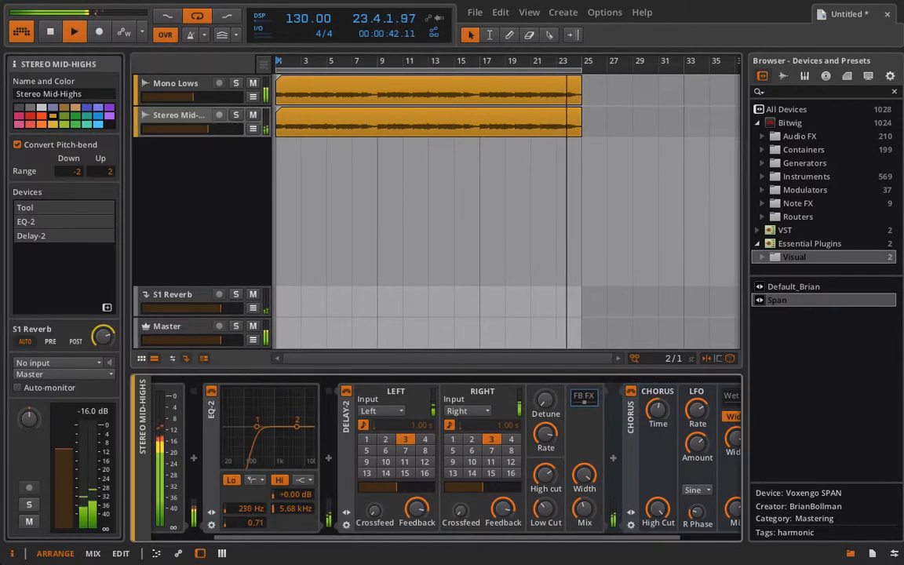
mouse_move(253, 513)
left_mouse_down()
mouse_move(252, 502)
mouse_move(252, 523)
left_mouse_up()
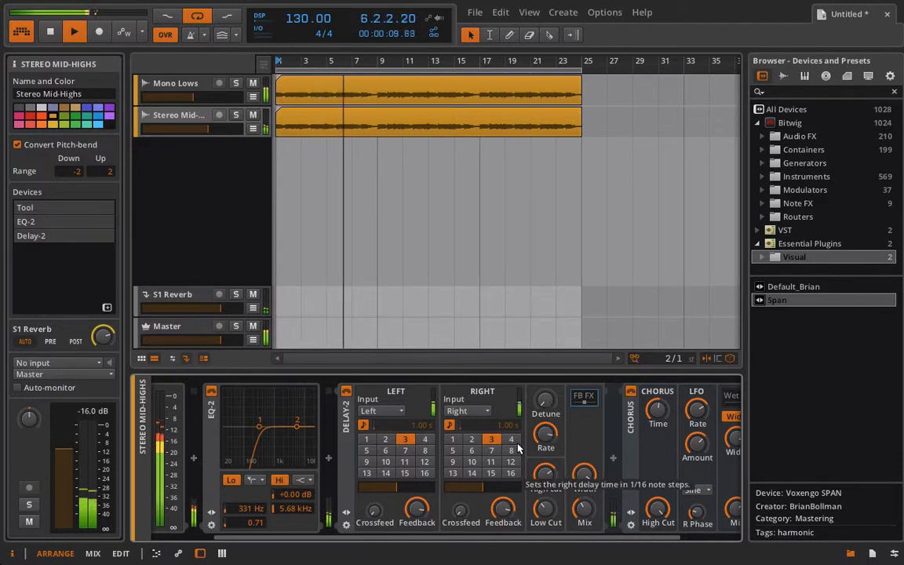
left_click(235, 115)
Step: Add a Chorus between the EQ-2 and the Delay-2 on the Stereo Mid-Highs track
scroll(452, 448, "right", 1)
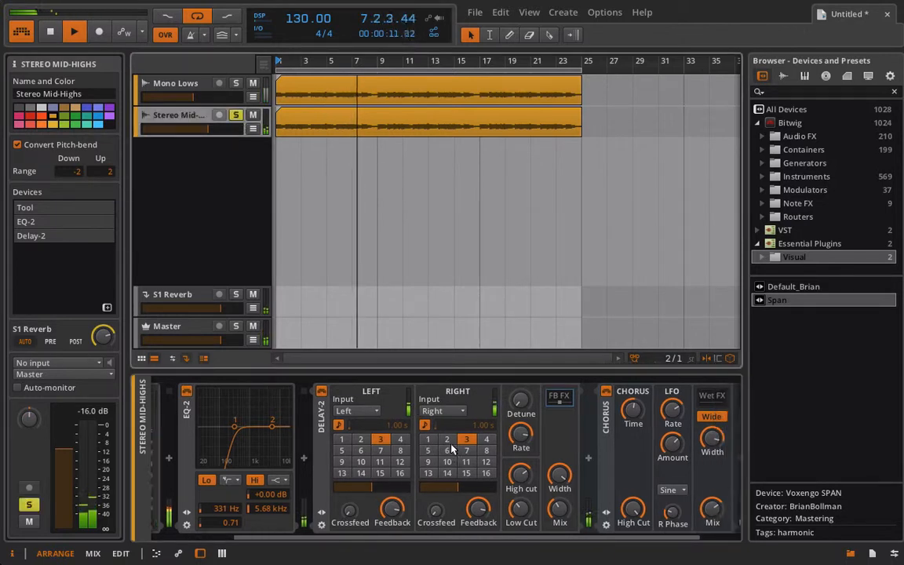
scroll(452, 448, "right", 2)
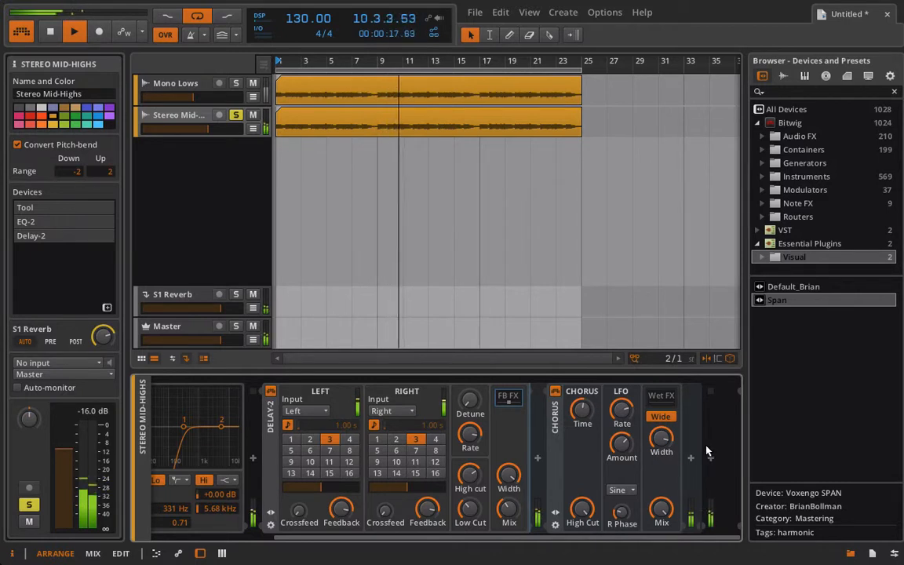
scroll(691, 454, "left", 3)
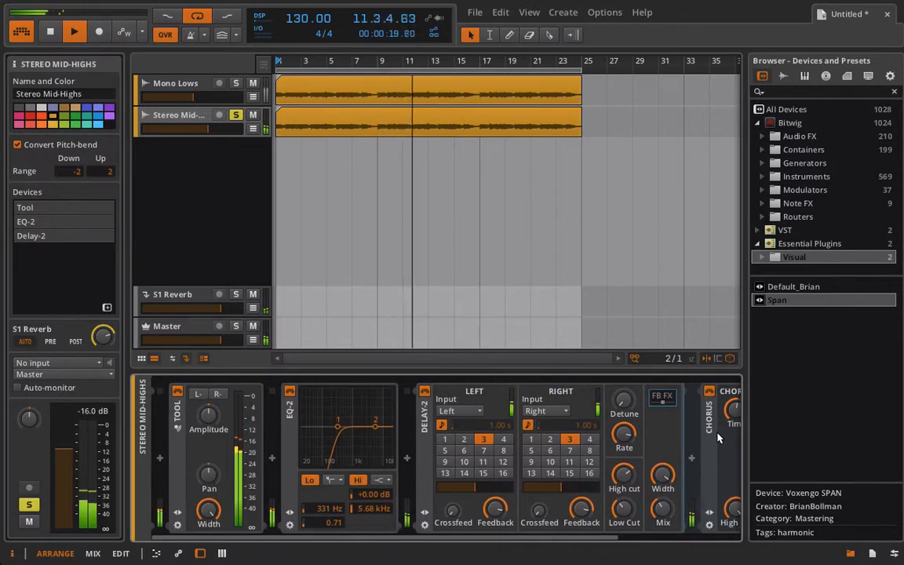
scroll(565, 431, "right", 3)
scroll(552, 430, "left", 3)
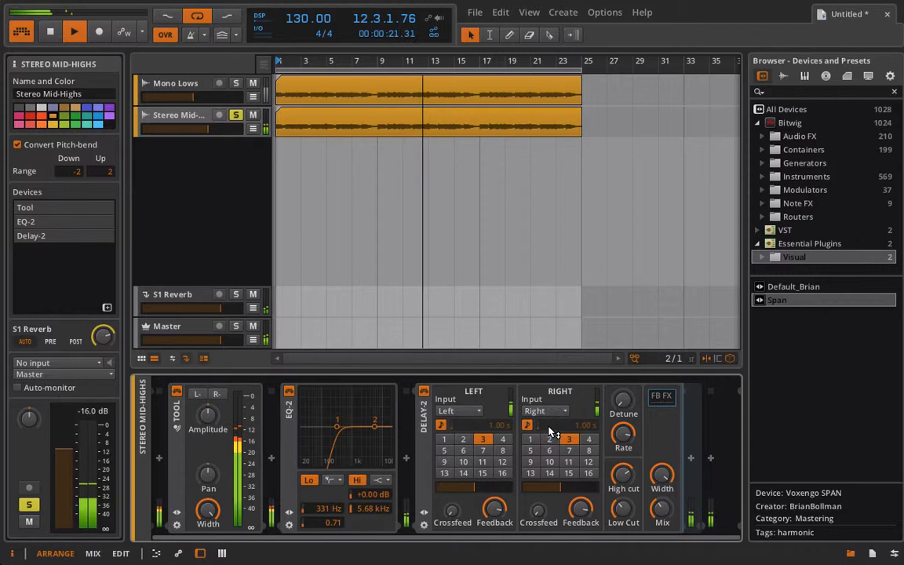
left_click(407, 459)
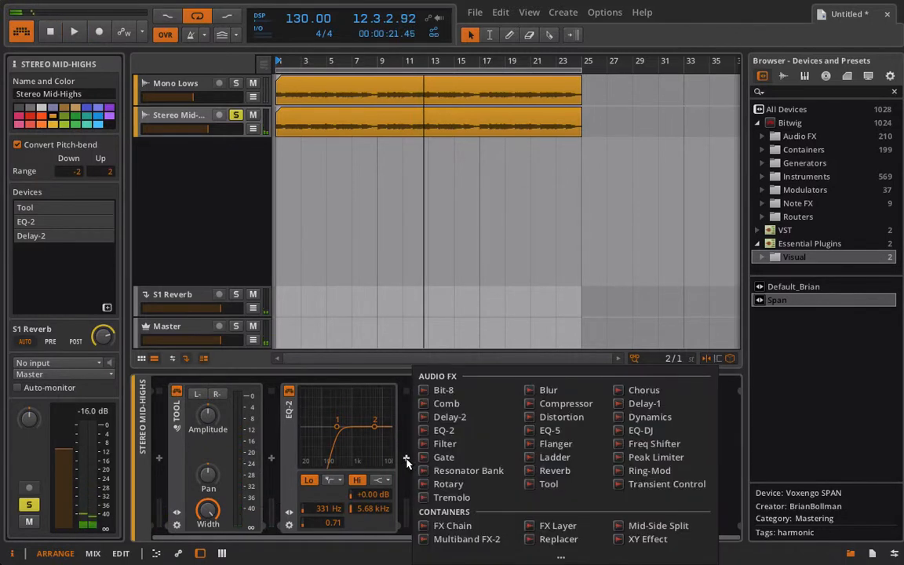
left_click(659, 390)
Step: Set the Mix of the Chorus after the EQ-2 to about 81.5% and enable its Wide option
right_click(528, 518)
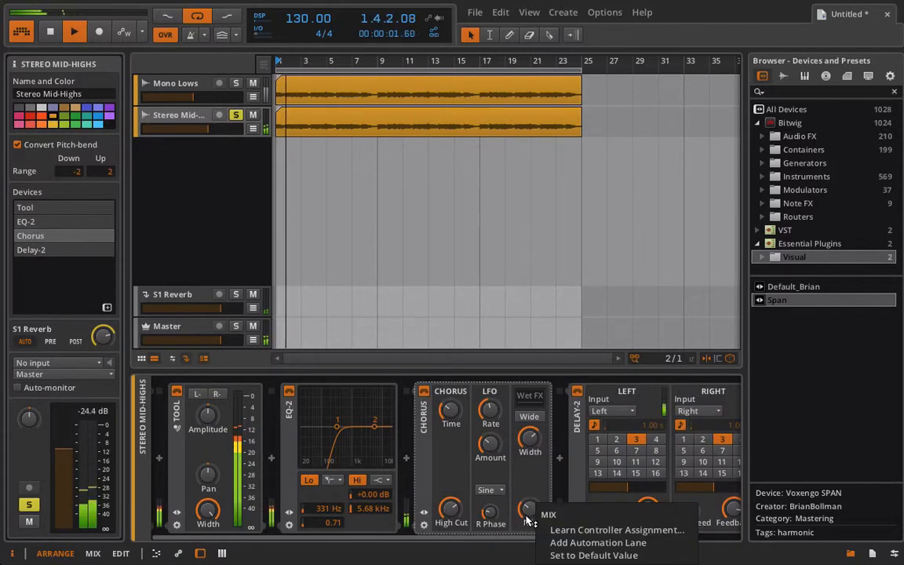
left_click(468, 475)
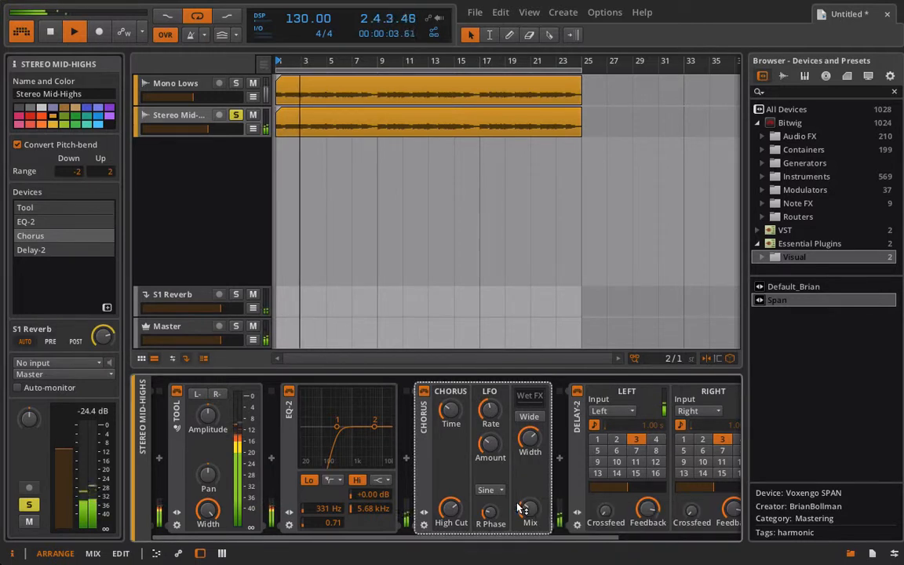
left_click_drag(519, 508, 519, 475)
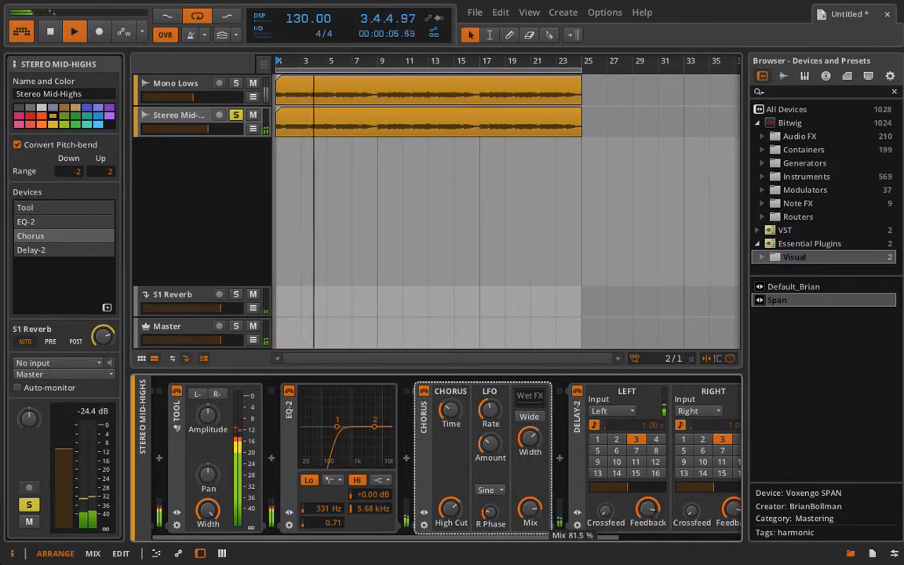
left_click(529, 416)
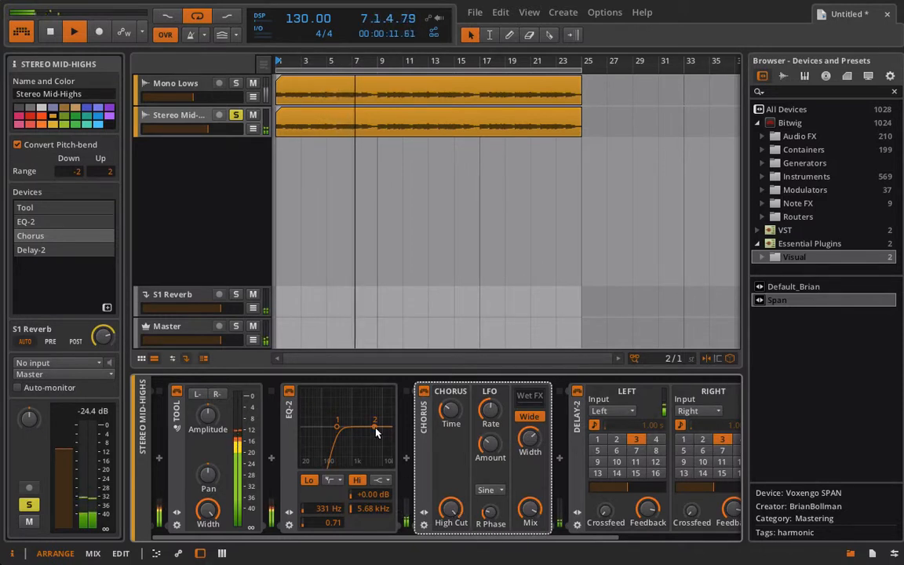
Step: Add an EQ-2 before the Chorus boosting highs +4.30 dB at 1.18 kHz, and set the first EQ-2's low cut to 570 Hz, Q 0.66
left_click(406, 457)
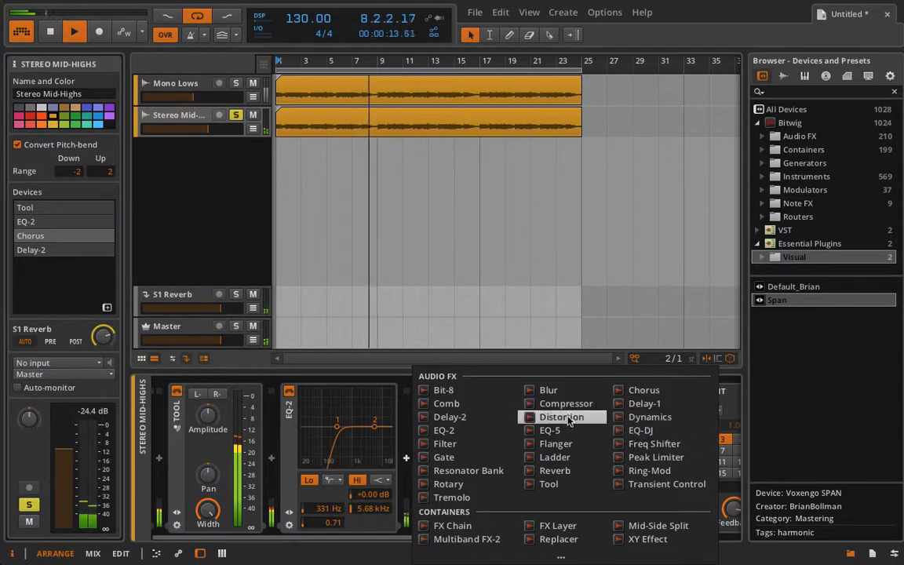
left_click(442, 430)
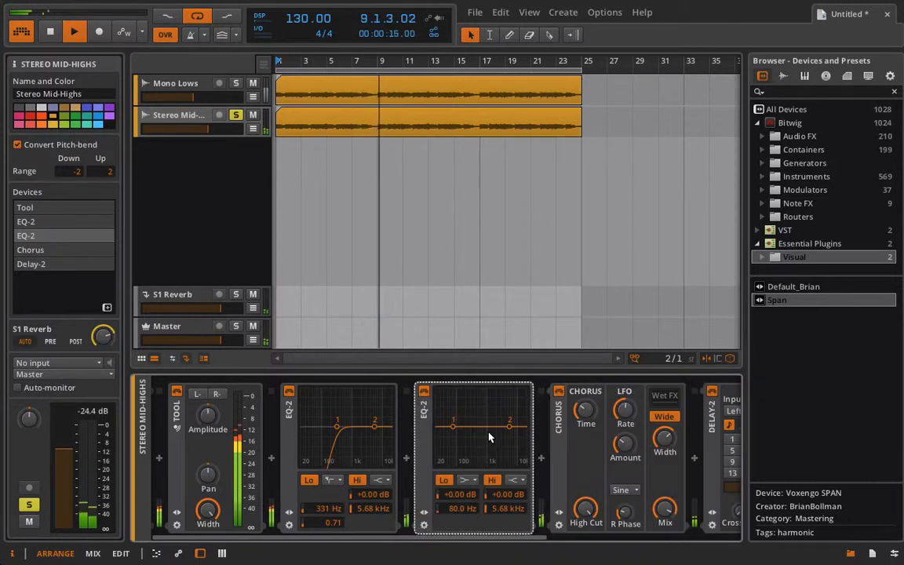
left_click(517, 480)
left_click(559, 482)
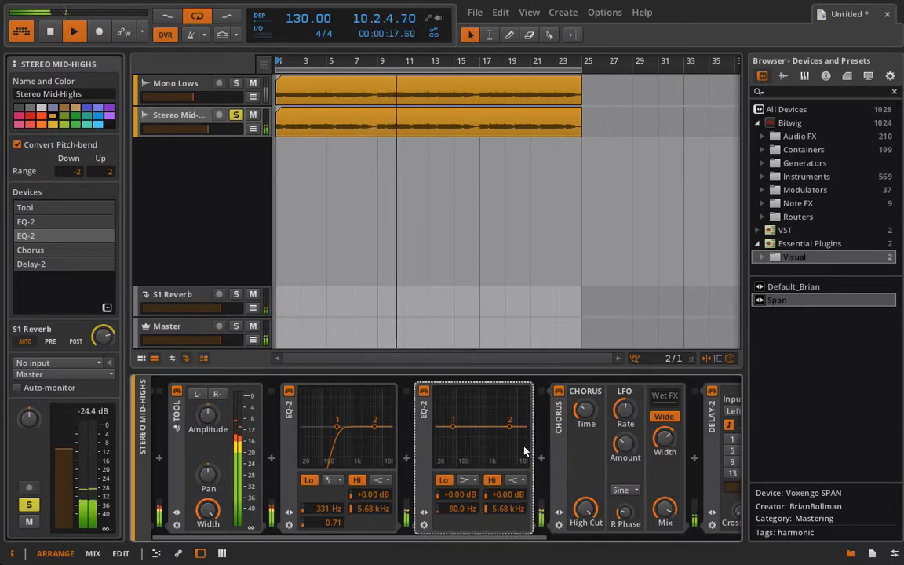
left_click_drag(510, 422, 488, 420)
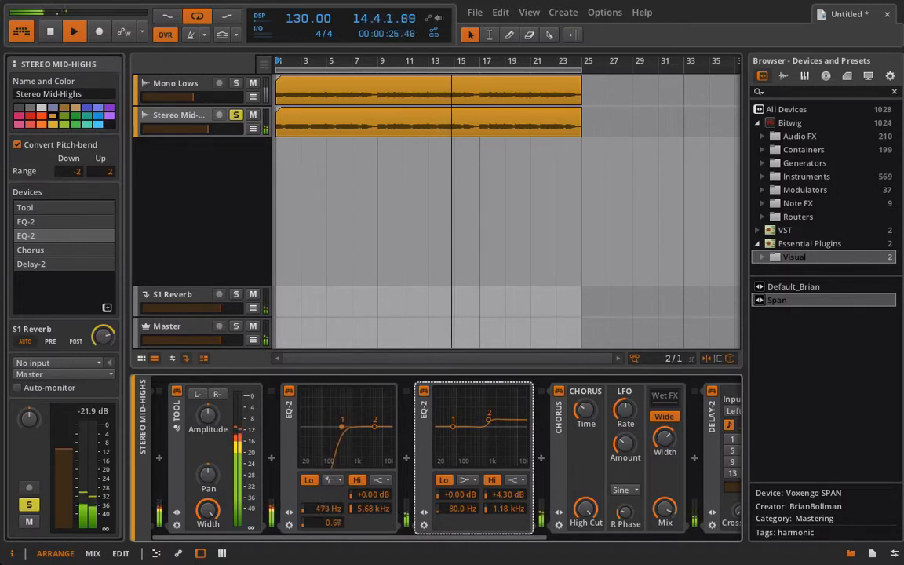
left_click_drag(342, 427, 344, 427)
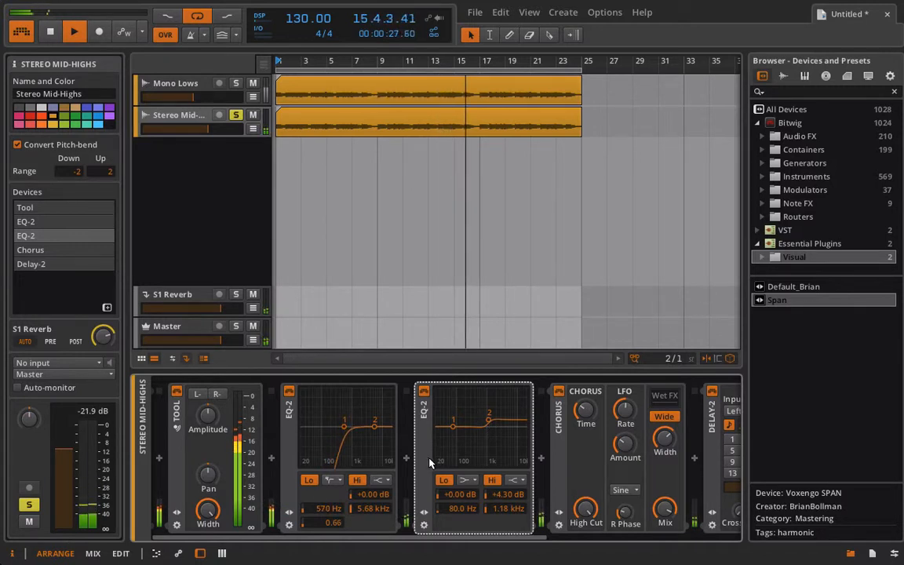
Step: Unsolo the Stereo Mid-Highs track and raise its volume slightly
left_click(236, 116)
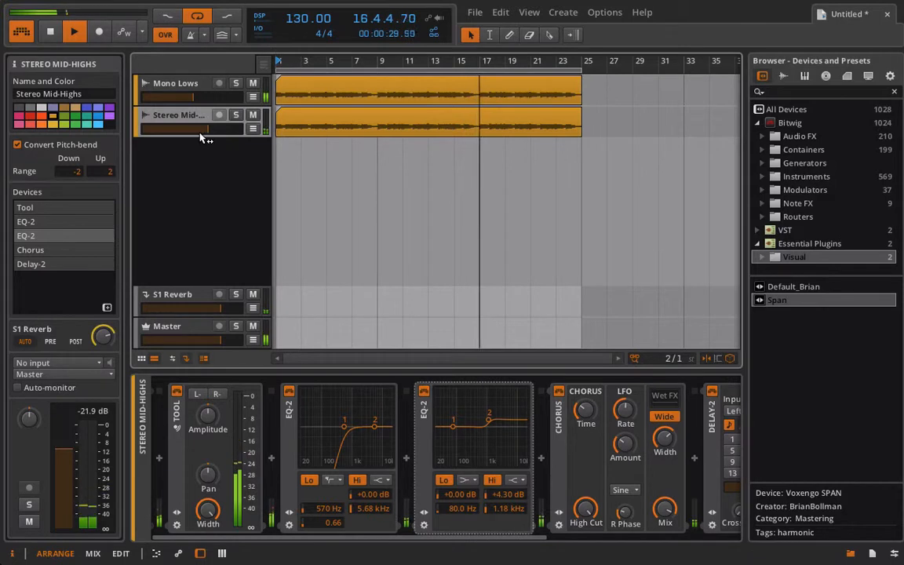
left_click_drag(182, 128, 194, 129)
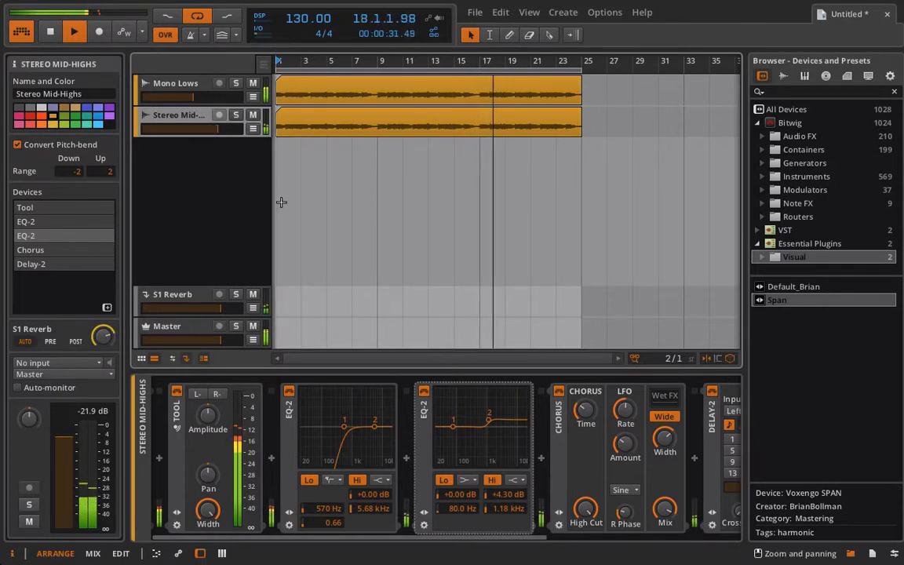
Step: Lower the Mix of the Chorus before the Delay-2, raise its LFO Amount and set its Time to about 23.3 ms
scroll(410, 352, "right", 4)
scroll(515, 448, "right", 1)
scroll(515, 448, "right", 4)
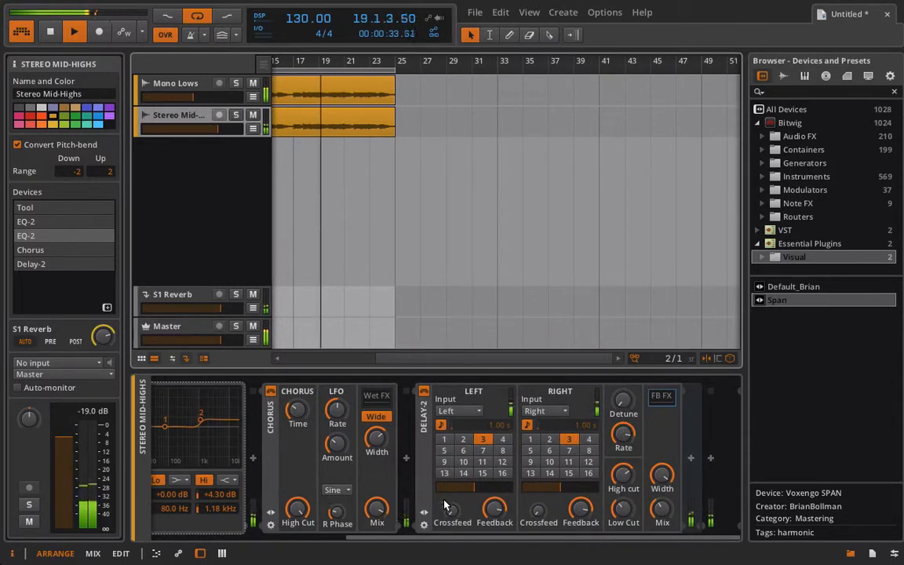
right_click(376, 511)
key("Escape")
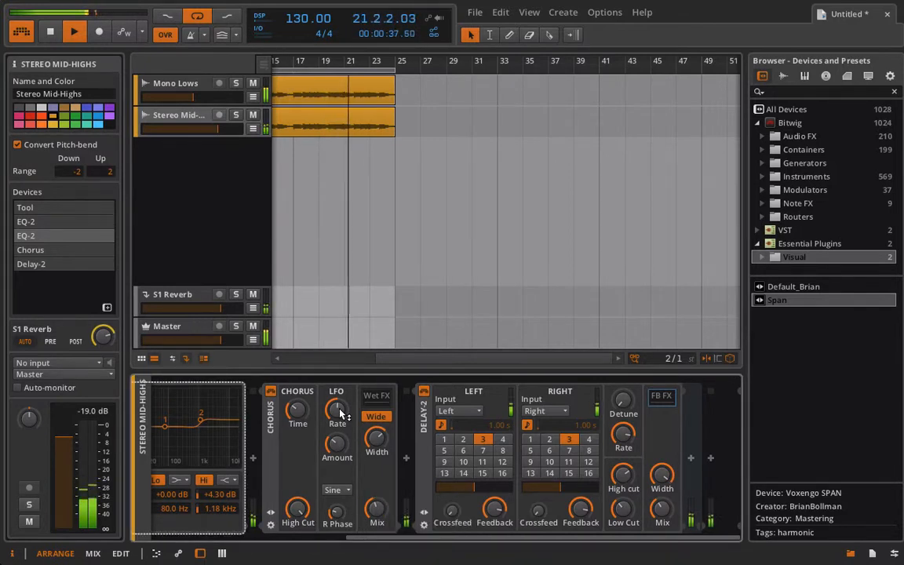
left_click_drag(332, 459, 333, 381)
left_click_drag(338, 414, 293, 388)
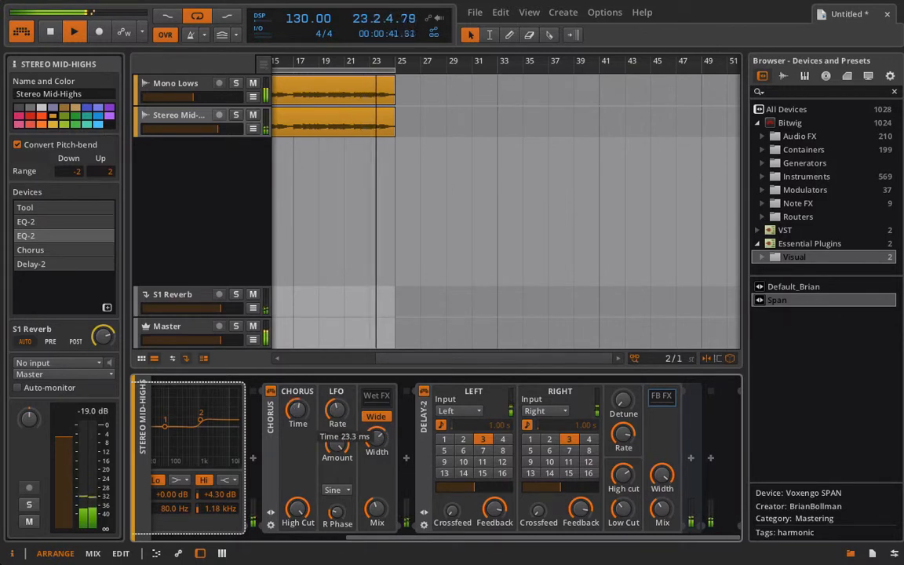
Step: Review the Stereo Mid-Highs device chain from the first EQ-2 through to the Delay-2 and stop playback
scroll(277, 475, "left", 5)
scroll(278, 475, "right", 1)
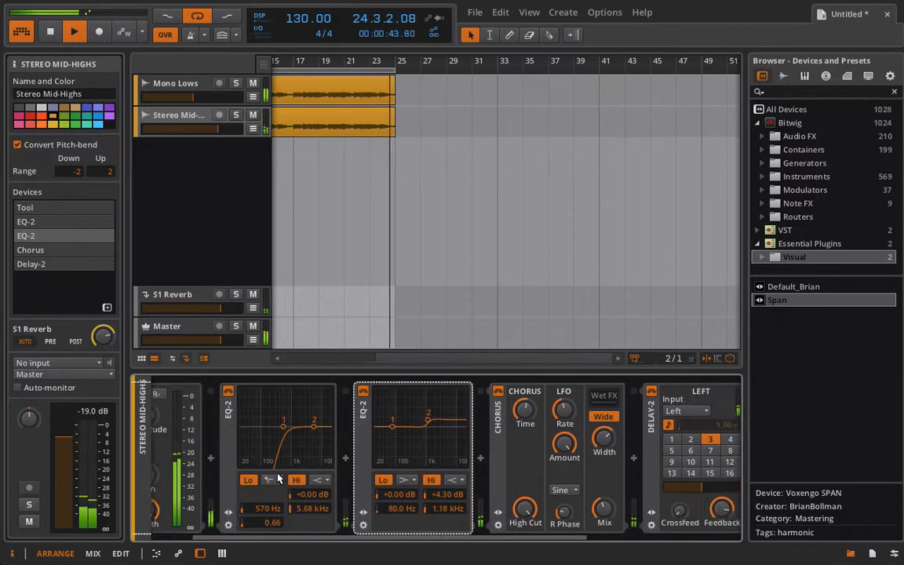
scroll(277, 479, "right", 5)
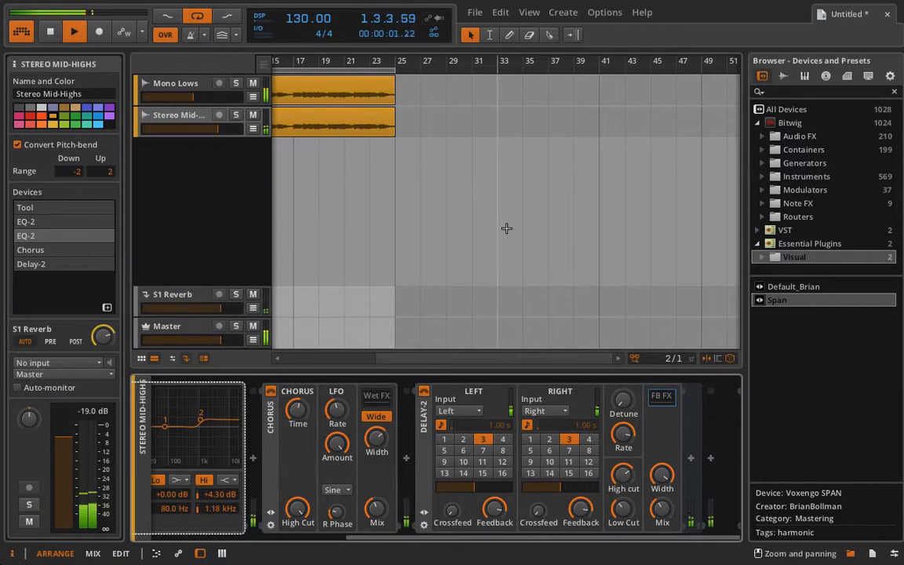
scroll(506, 229, "left", 5)
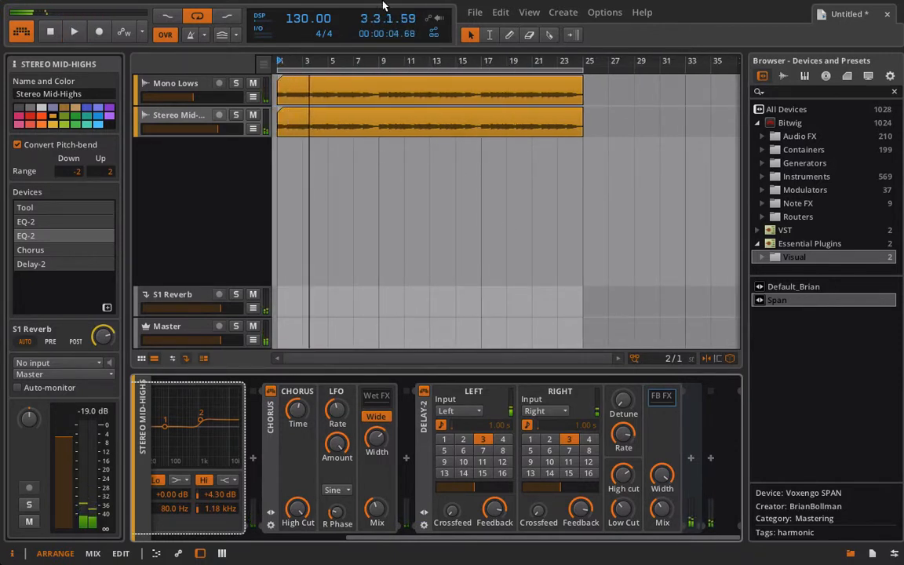
mouse_move(382, 4)
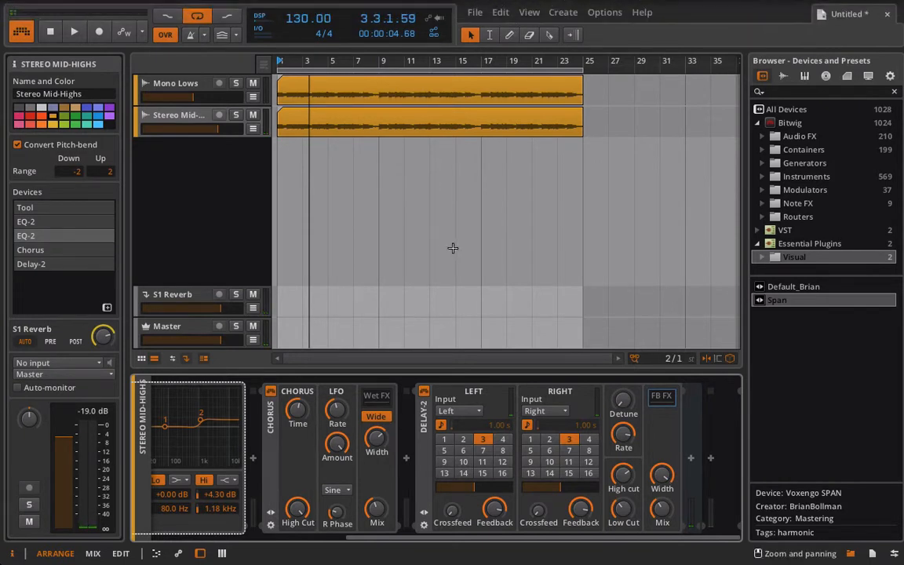